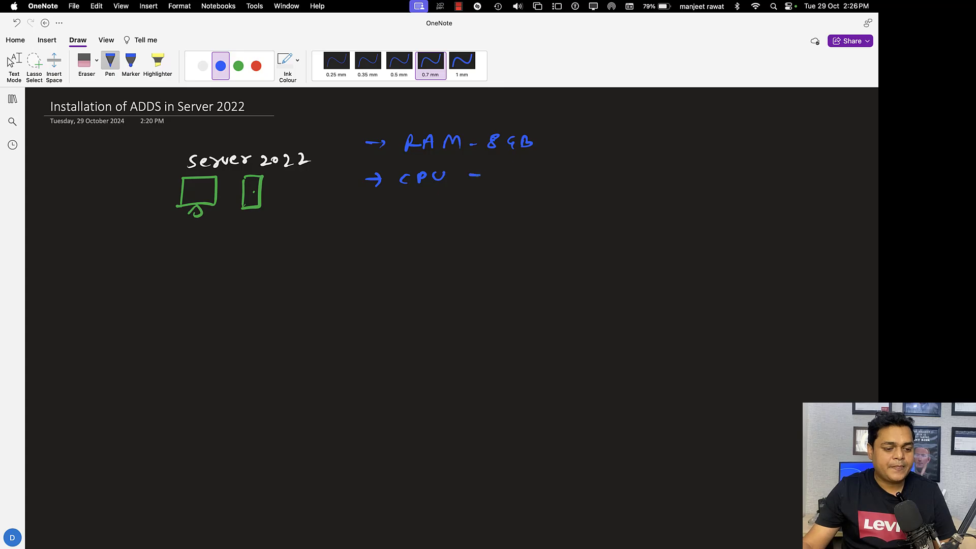
# - Handwrite "2 Core" in blue ink to complete the CPU line of the server requirements
pyautogui.moveTo(495, 170); pyautogui.dragTo(517, 178)
pyautogui.moveTo(529, 172); pyautogui.dragTo(566, 173)
pyautogui.moveTo(587, 171)
pyautogui.mouseDown()
pyautogui.moveTo(585, 180)
pyautogui.moveTo(598, 177)
pyautogui.mouseUp()
pyautogui.moveTo(601, 168); pyautogui.dragTo(600, 181)
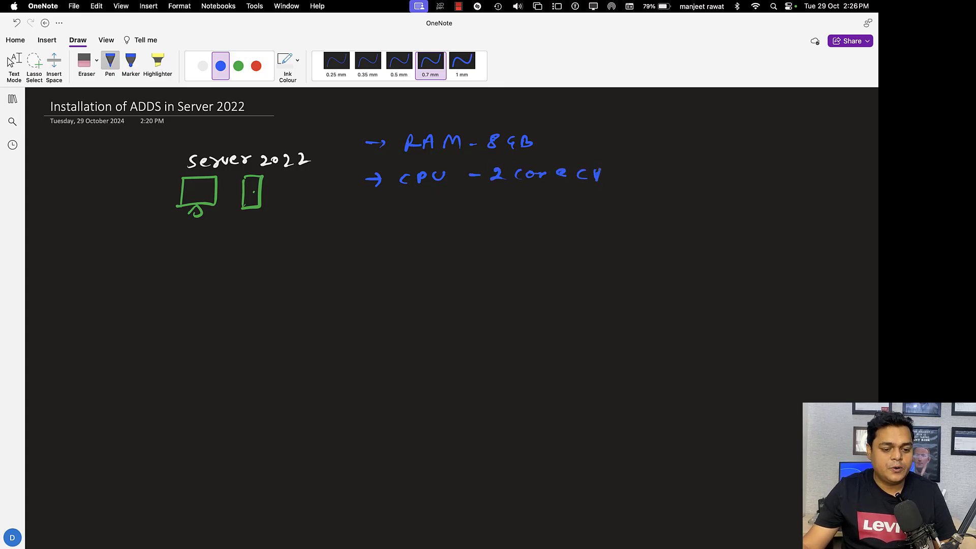
pyautogui.press('super+space')
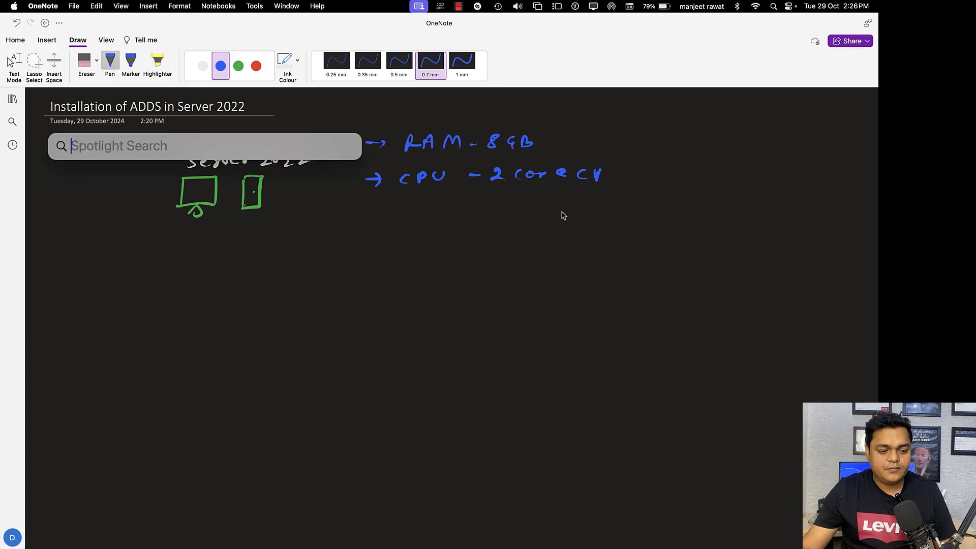
pyautogui.press('Escape')
pyautogui.press('super+z')
pyautogui.press('super+z')
pyautogui.press('super+z')
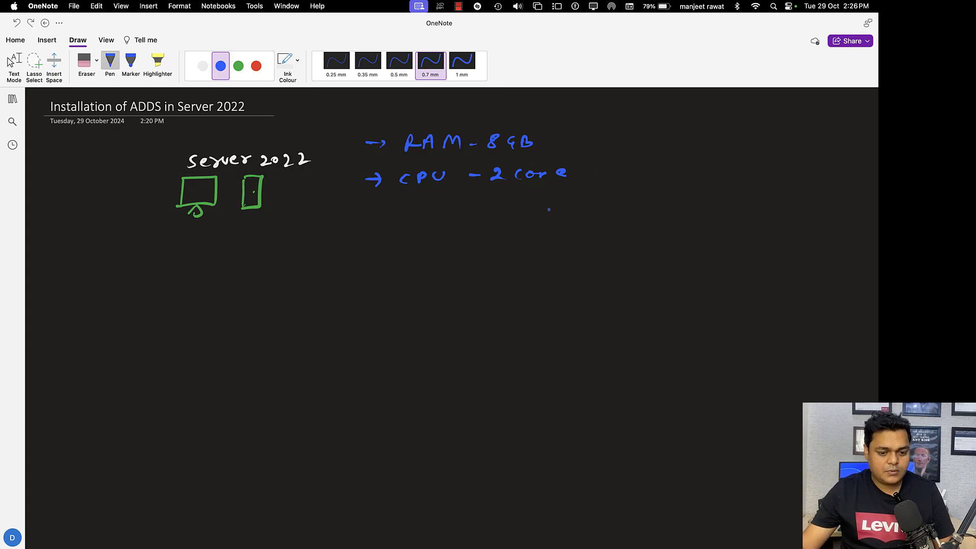
# - Handwrite an arrowed requirement line "HDD - 60 GB" in blue ink below the CPU line
pyautogui.moveTo(365, 214); pyautogui.dragTo(381, 216)
pyautogui.moveTo(372, 210)
pyautogui.mouseDown()
pyautogui.moveTo(374, 221)
pyautogui.moveTo(403, 223)
pyautogui.mouseUp()
pyautogui.moveTo(417, 207); pyautogui.dragTo(415, 224)
pyautogui.moveTo(405, 216); pyautogui.dragTo(427, 222)
pyautogui.moveTo(444, 210); pyautogui.dragTo(445, 222)
pyautogui.moveTo(475, 216)
pyautogui.mouseDown()
pyautogui.moveTo(532, 207)
pyautogui.moveTo(550, 223)
pyautogui.mouseUp()
pyautogui.moveTo(561, 205); pyautogui.dragTo(564, 217)
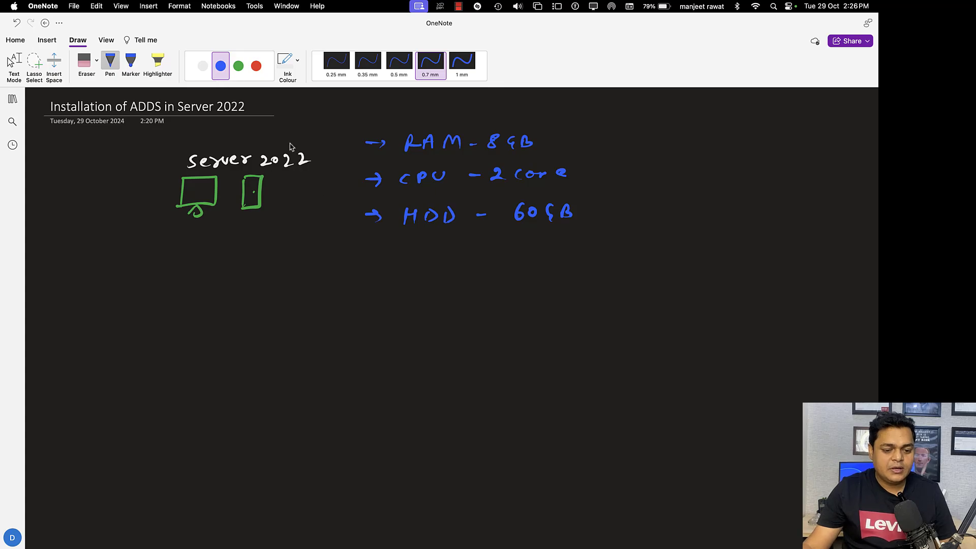
# - Handwrite an arrowed prerequisite in white ink below the hardware list: "Manual IP Add + Preferred and Alternate"
pyautogui.click(11, 61)
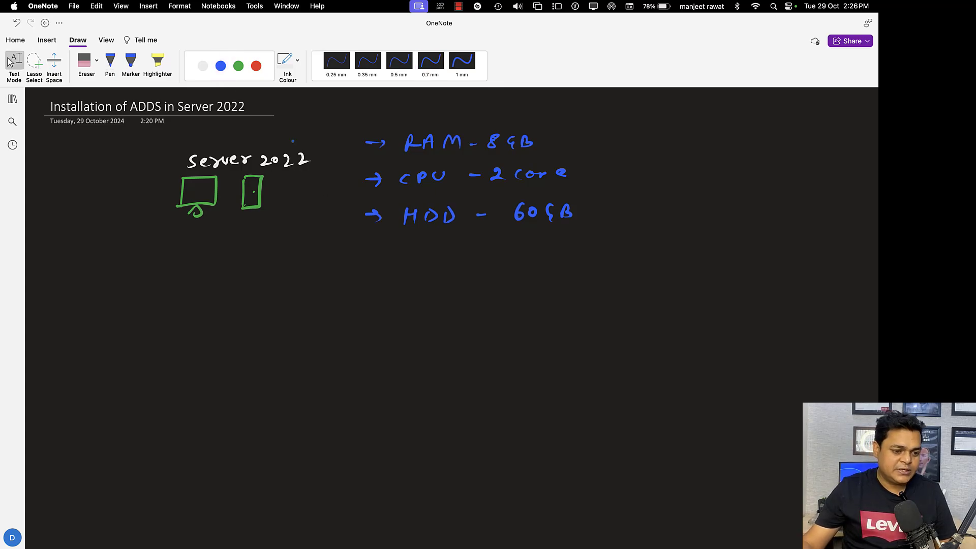
pyautogui.click(110, 61)
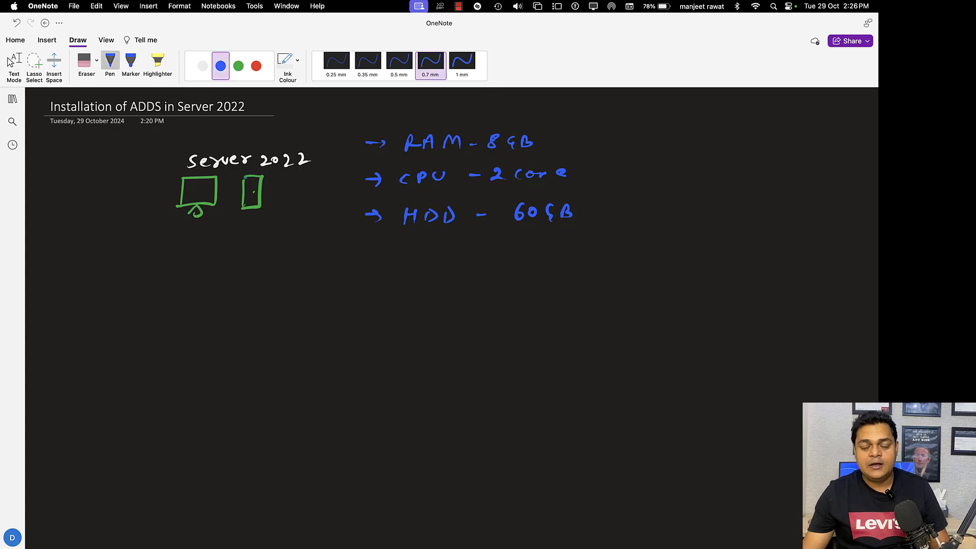
pyautogui.click(202, 66)
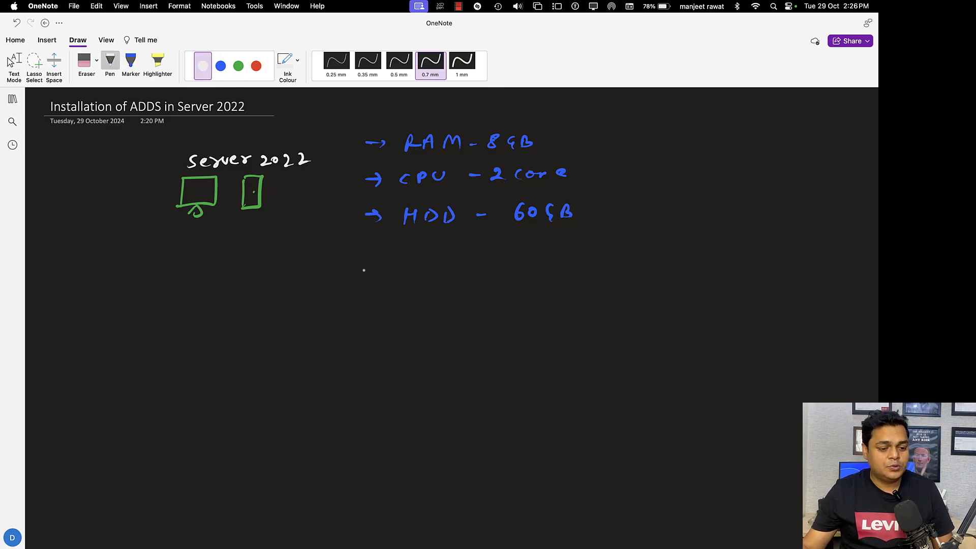
pyautogui.moveTo(344, 274)
pyautogui.mouseDown()
pyautogui.moveTo(372, 267)
pyautogui.moveTo(391, 280)
pyautogui.moveTo(436, 281)
pyautogui.mouseUp()
pyautogui.moveTo(441, 264)
pyautogui.mouseDown()
pyautogui.moveTo(445, 282)
pyautogui.moveTo(494, 270)
pyautogui.moveTo(491, 281)
pyautogui.mouseUp()
pyautogui.moveTo(519, 282); pyautogui.dragTo(534, 282)
pyautogui.moveTo(523, 278); pyautogui.dragTo(540, 280)
pyautogui.moveTo(549, 265); pyautogui.dragTo(550, 284)
pyautogui.moveTo(561, 264)
pyautogui.mouseDown()
pyautogui.moveTo(553, 282)
pyautogui.moveTo(595, 274)
pyautogui.moveTo(616, 289)
pyautogui.moveTo(621, 280)
pyautogui.mouseUp()
pyautogui.moveTo(628, 274)
pyautogui.mouseDown()
pyautogui.moveTo(625, 283)
pyautogui.moveTo(637, 282)
pyautogui.mouseUp()
pyautogui.moveTo(649, 268)
pyautogui.mouseDown()
pyautogui.moveTo(645, 286)
pyautogui.moveTo(659, 283)
pyautogui.mouseUp()
pyautogui.moveTo(660, 284); pyautogui.dragTo(743, 284)
pyautogui.moveTo(748, 273)
pyautogui.mouseDown()
pyautogui.moveTo(760, 289)
pyautogui.moveTo(805, 270)
pyautogui.mouseUp()
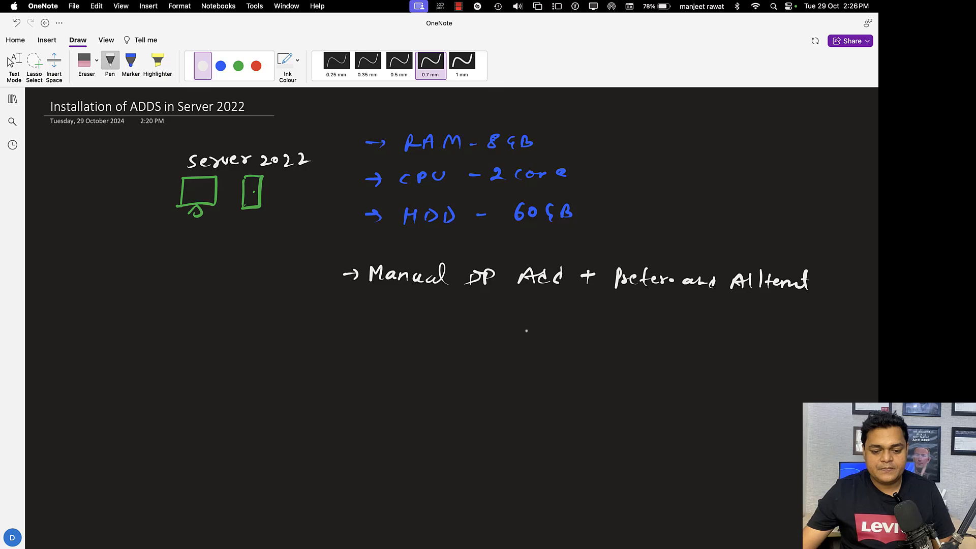
# - Handwrite "DNS IP." on the line below to complete the manual IP address prerequisite
pyautogui.moveTo(496, 301); pyautogui.dragTo(502, 315)
pyautogui.moveTo(506, 307); pyautogui.dragTo(565, 321)
pyautogui.press('super+z')
pyautogui.press('super+z')
pyautogui.moveTo(554, 309); pyautogui.dragTo(562, 308)
pyautogui.moveTo(570, 321)
pyautogui.mouseDown()
pyautogui.moveTo(572, 308)
pyautogui.moveTo(572, 316)
pyautogui.mouseUp()
pyautogui.click(590, 313)
# - Handwrite the arrowed prerequisite "LAN Card Must Active" in white ink below the DNS IP line
pyautogui.moveTo(338, 362); pyautogui.dragTo(358, 363)
pyautogui.moveTo(350, 356)
pyautogui.mouseDown()
pyautogui.moveTo(351, 372)
pyautogui.moveTo(409, 370)
pyautogui.mouseUp()
pyautogui.moveTo(406, 370); pyautogui.dragTo(425, 364)
pyautogui.moveTo(433, 368)
pyautogui.mouseDown()
pyautogui.moveTo(447, 354)
pyautogui.moveTo(487, 366)
pyautogui.mouseUp()
pyautogui.moveTo(503, 359); pyautogui.dragTo(508, 367)
pyautogui.moveTo(515, 367)
pyautogui.mouseDown()
pyautogui.moveTo(563, 353)
pyautogui.moveTo(570, 365)
pyautogui.mouseUp()
pyautogui.click(542, 362)
pyautogui.moveTo(573, 357); pyautogui.dragTo(605, 366)
pyautogui.moveTo(601, 360); pyautogui.dragTo(650, 364)
pyautogui.moveTo(638, 360); pyautogui.dragTo(659, 364)
pyautogui.moveTo(667, 350)
pyautogui.mouseDown()
pyautogui.moveTo(668, 365)
pyautogui.moveTo(676, 357)
pyautogui.mouseUp()
pyautogui.moveTo(680, 356)
pyautogui.mouseDown()
pyautogui.moveTo(679, 363)
pyautogui.moveTo(695, 355)
pyautogui.mouseUp()
pyautogui.moveTo(698, 361); pyautogui.dragTo(707, 362)
# - Handwrite the arrowed prerequisite "Min 20 GB Free HDD Space in O.S." below the LAN card line and stop inking
pyautogui.moveTo(334, 413); pyautogui.dragTo(354, 417)
pyautogui.moveTo(377, 419)
pyautogui.mouseDown()
pyautogui.moveTo(389, 407)
pyautogui.moveTo(403, 418)
pyautogui.moveTo(561, 417)
pyautogui.mouseUp()
pyautogui.moveTo(578, 405)
pyautogui.mouseDown()
pyautogui.moveTo(579, 416)
pyautogui.moveTo(590, 406)
pyautogui.moveTo(580, 425)
pyautogui.mouseUp()
pyautogui.moveTo(579, 404)
pyautogui.mouseDown()
pyautogui.moveTo(596, 415)
pyautogui.moveTo(661, 417)
pyautogui.mouseUp()
pyautogui.moveTo(661, 410); pyautogui.dragTo(689, 415)
pyautogui.moveTo(694, 402); pyautogui.dragTo(706, 415)
pyautogui.moveTo(732, 401)
pyautogui.mouseDown()
pyautogui.moveTo(721, 406)
pyautogui.moveTo(737, 416)
pyautogui.mouseUp()
pyautogui.moveTo(732, 402)
pyautogui.mouseDown()
pyautogui.moveTo(742, 416)
pyautogui.moveTo(749, 409)
pyautogui.mouseUp()
pyautogui.moveTo(745, 406); pyautogui.dragTo(762, 412)
pyautogui.moveTo(769, 410); pyautogui.dragTo(772, 417)
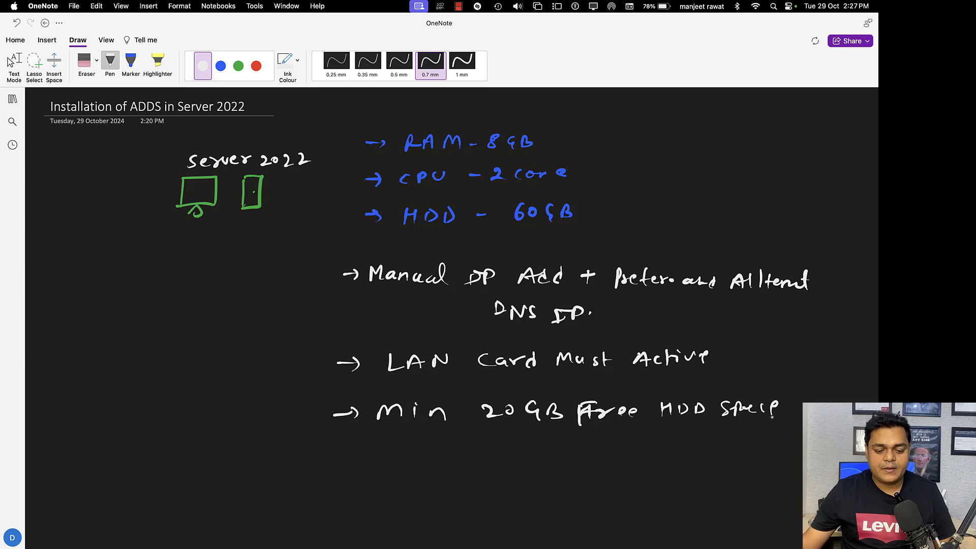
pyautogui.moveTo(421, 436)
pyautogui.mouseDown()
pyautogui.moveTo(422, 452)
pyautogui.moveTo(475, 437)
pyautogui.moveTo(496, 450)
pyautogui.mouseUp()
pyautogui.click(519, 445)
pyautogui.press('Escape')
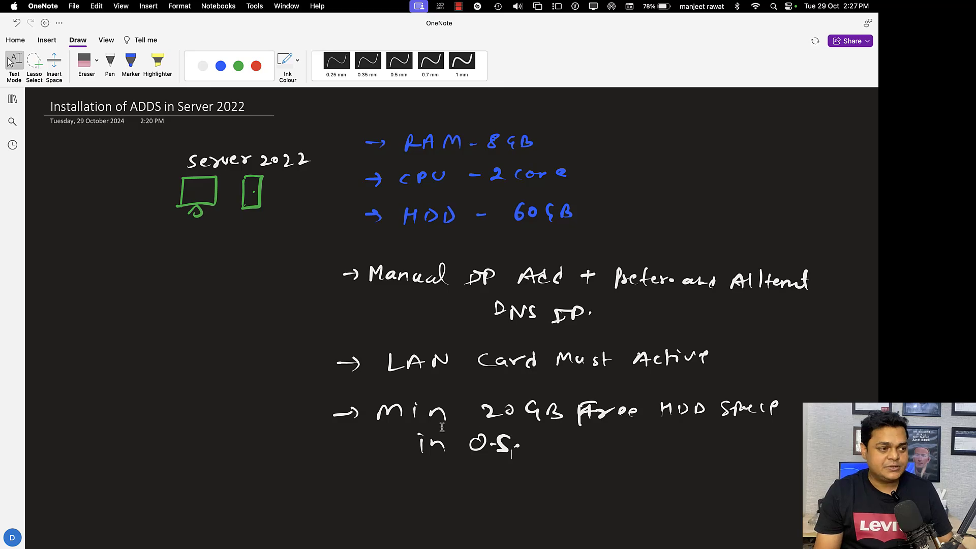
# - Switch to the Microsoft Remote Desktop session, sign in to Windows Server 2022 by entering the Administrator account password, and dismiss the Shutdown Event Tracker
pyautogui.hotkey('ctrl', 'Left')
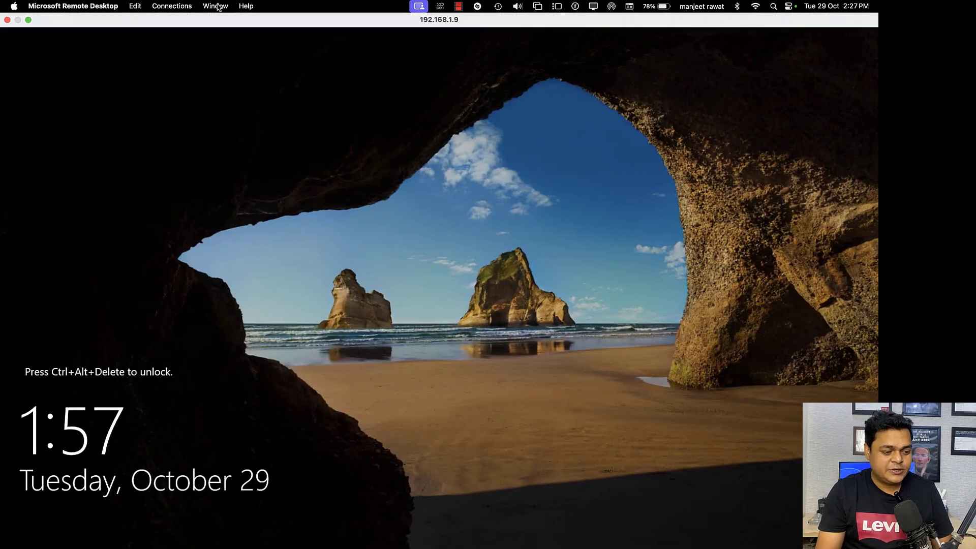
pyautogui.click(257, 17)
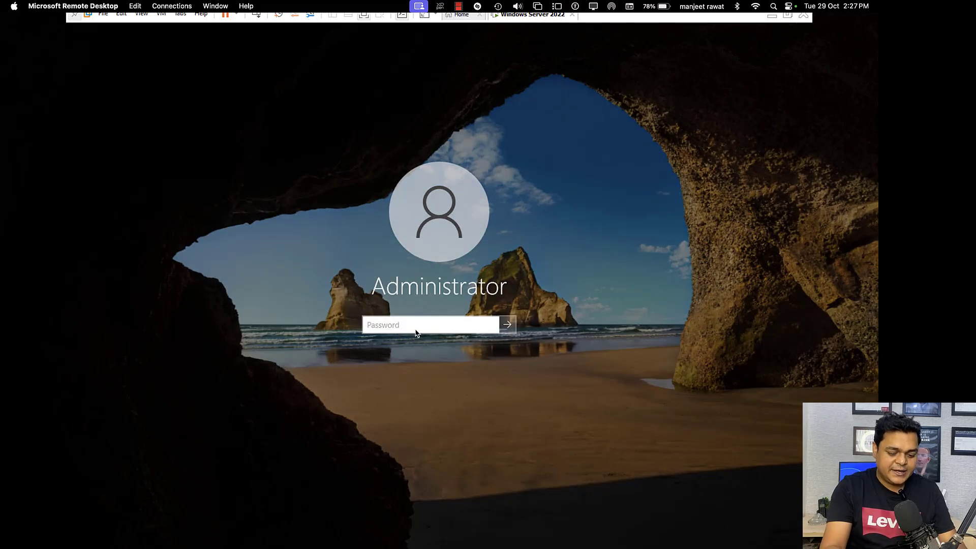
pyautogui.click(416, 330)
pyautogui.write('******')
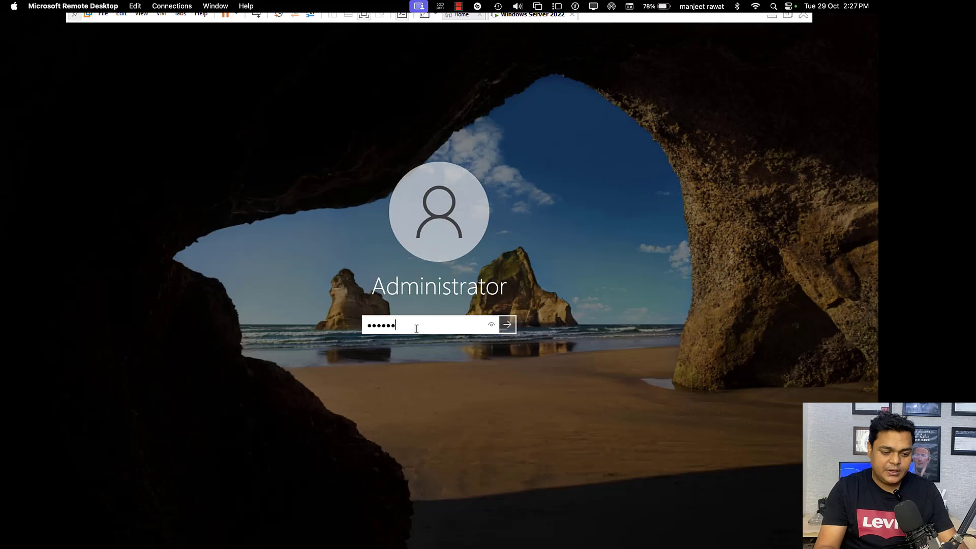
pyautogui.write('***')
pyautogui.press('Return')
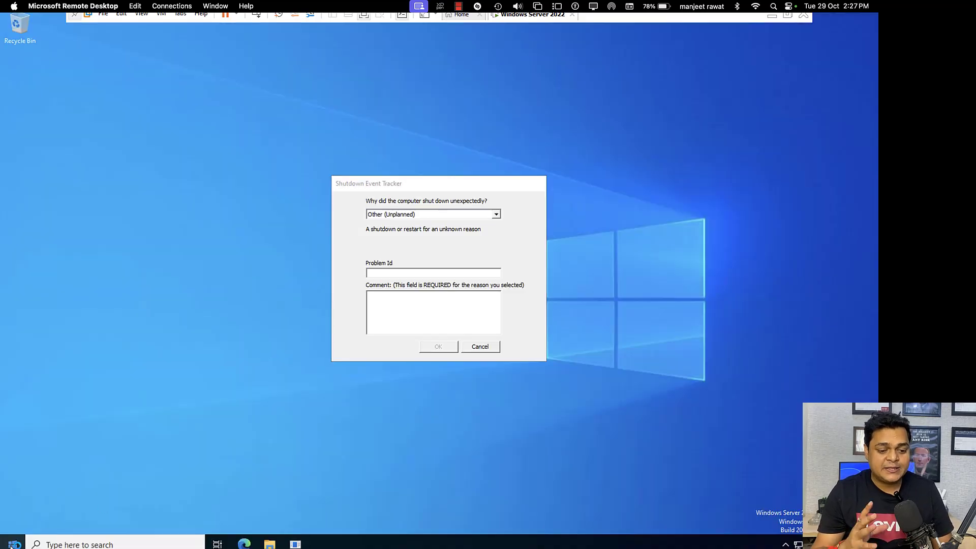
pyautogui.click(480, 346)
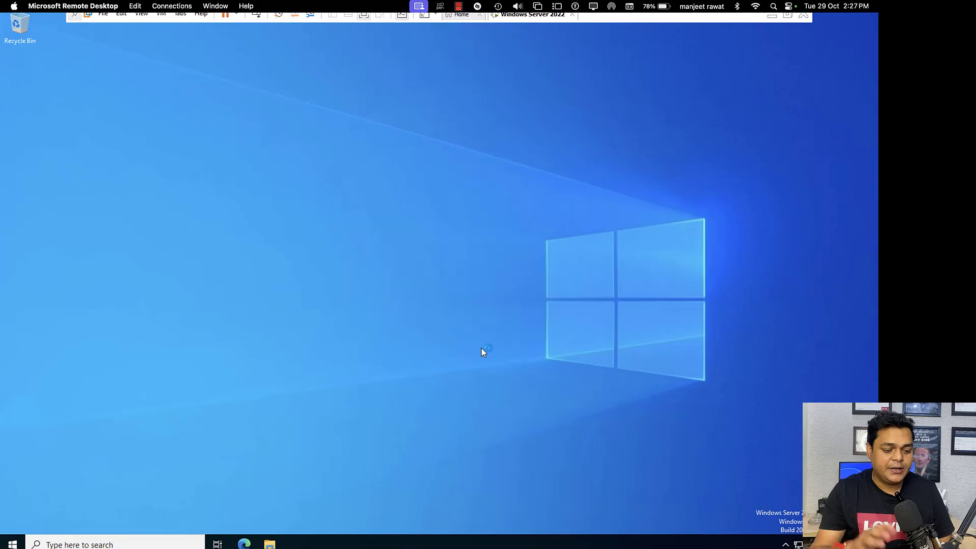
# - Open a Command Prompt through Run with cmd and check the server's IP configuration with ipconfig
pyautogui.rightClick(12, 542)
pyautogui.click(41, 486)
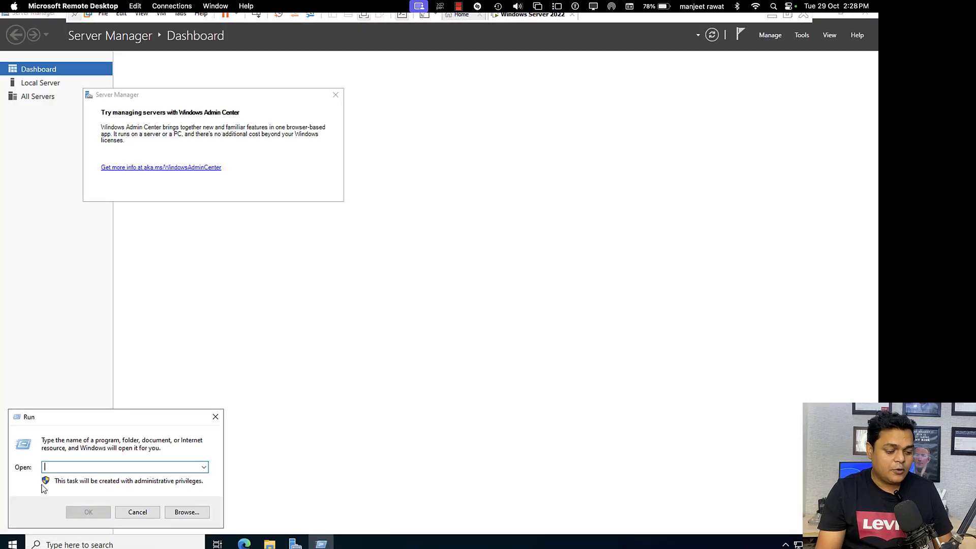
pyautogui.write('cmd')
pyautogui.press('Return')
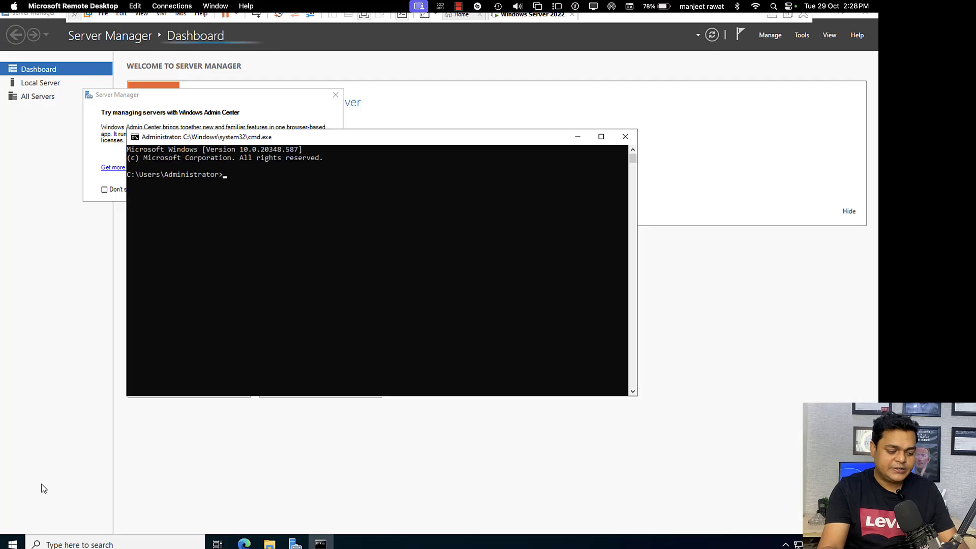
pyautogui.write('ipconfig')
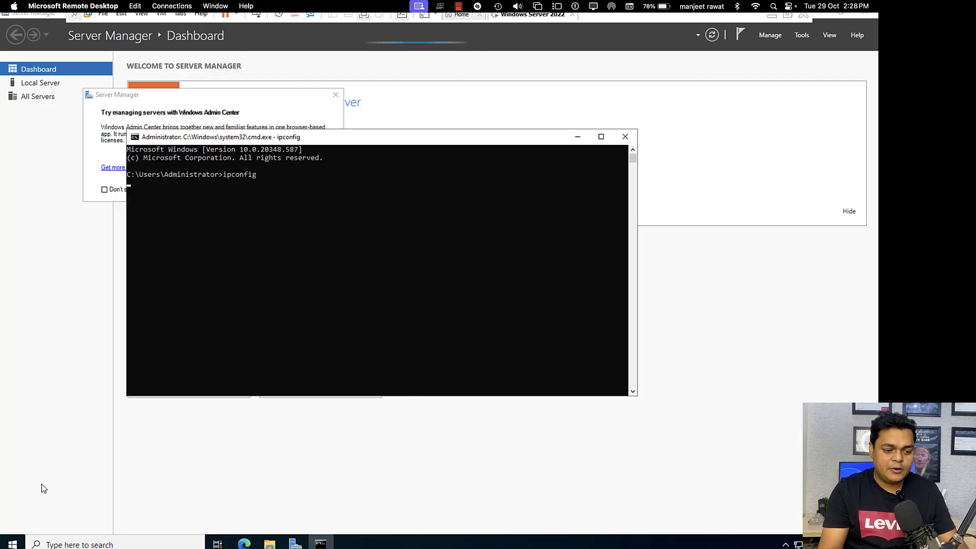
pyautogui.press('Return')
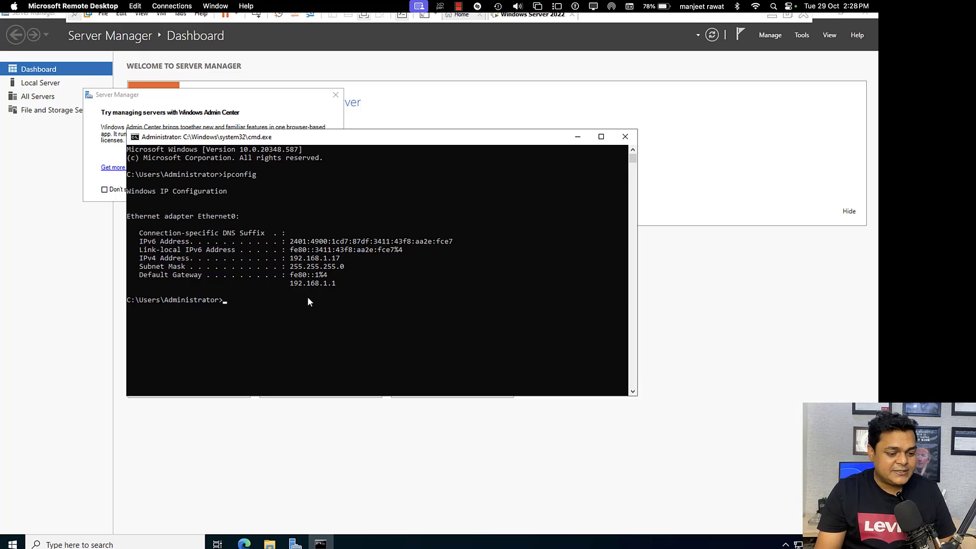
# - Run ncpa.cpl, close the Windows Admin Center notice, and bring the Network Connections window to the front
pyautogui.write('ncp')
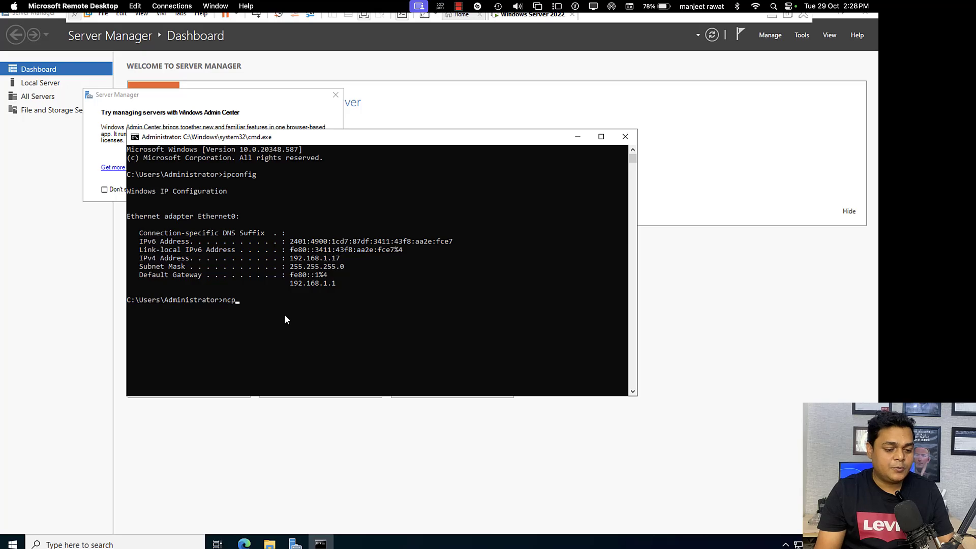
pyautogui.write('a.cpl')
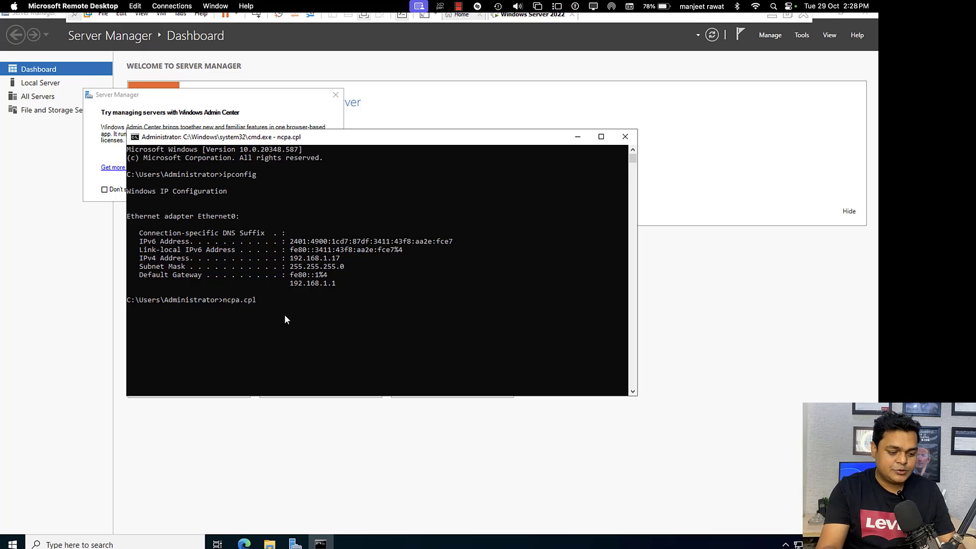
pyautogui.press('Return')
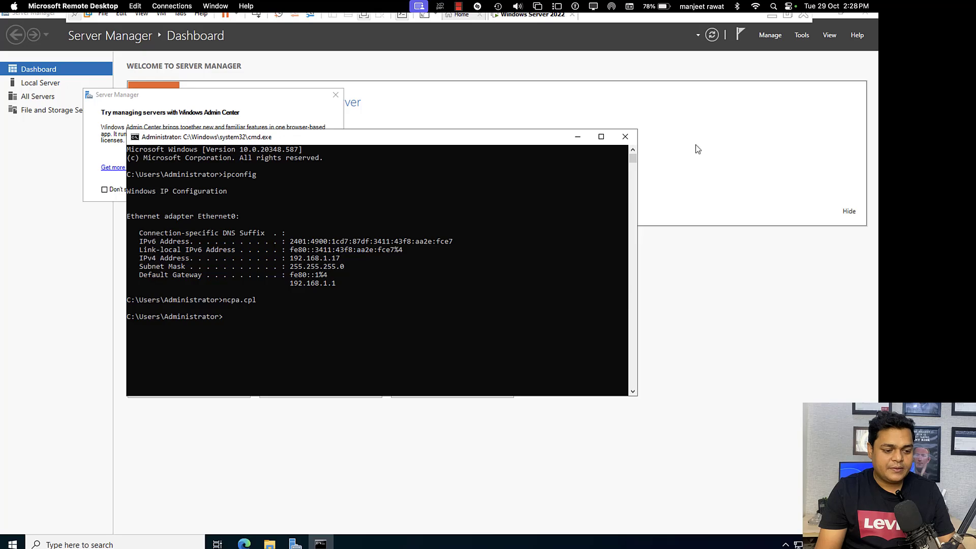
pyautogui.click(336, 95)
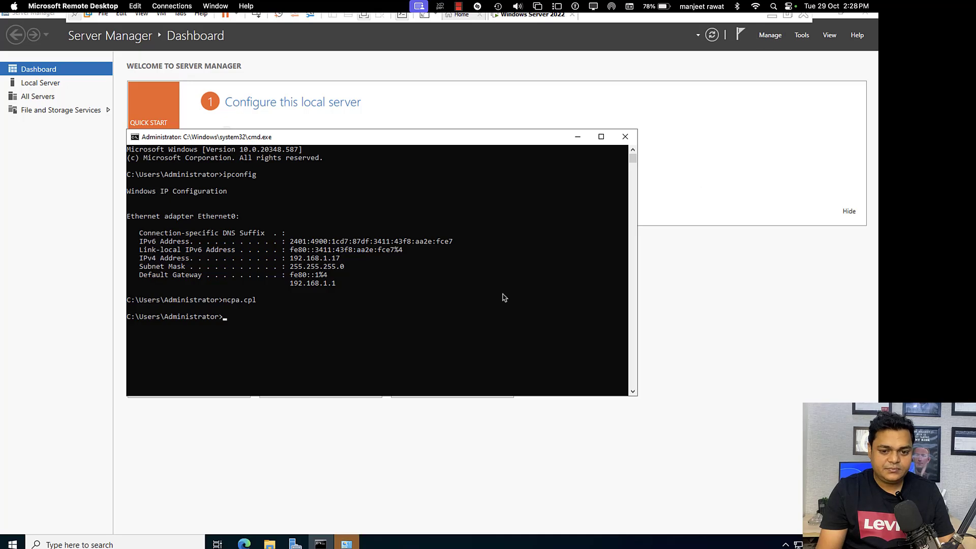
pyautogui.moveTo(347, 543)
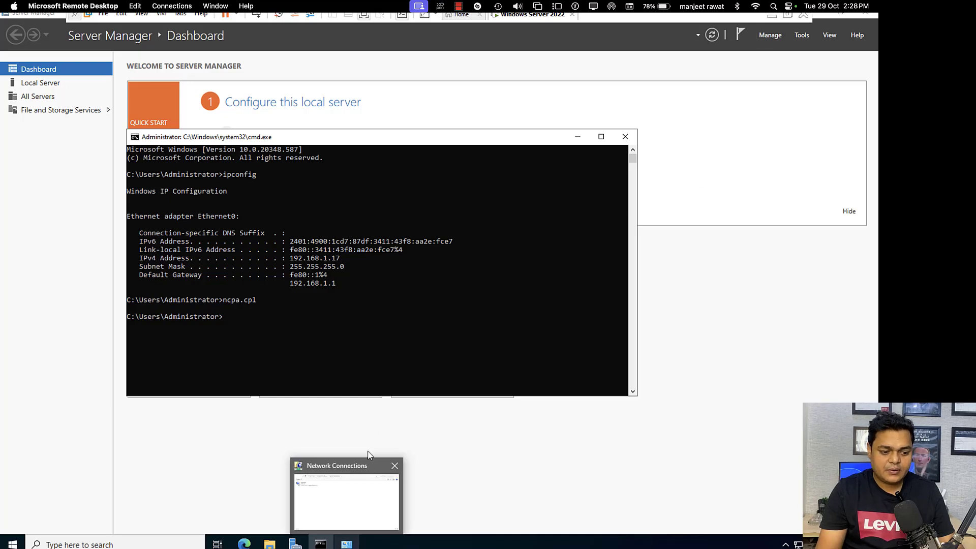
pyautogui.click(349, 480)
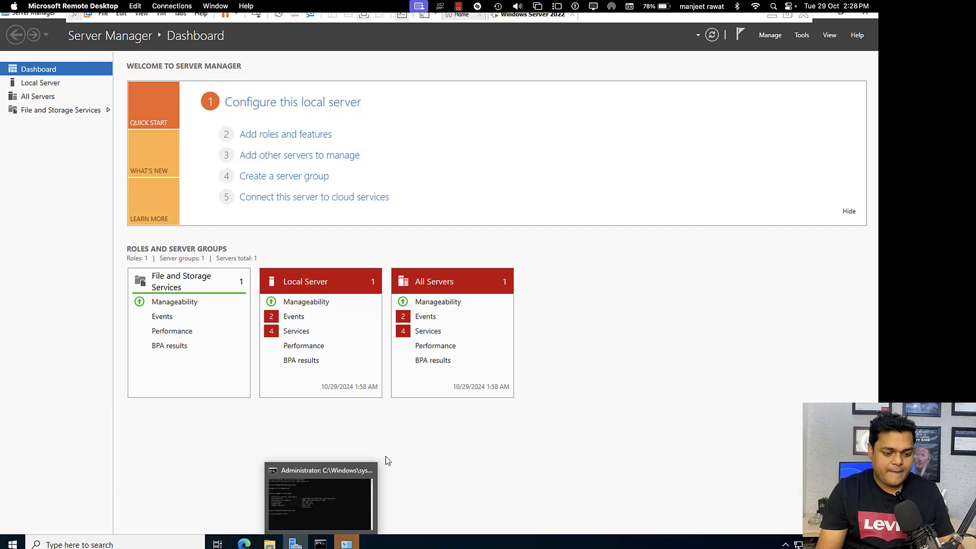
pyautogui.click(362, 523)
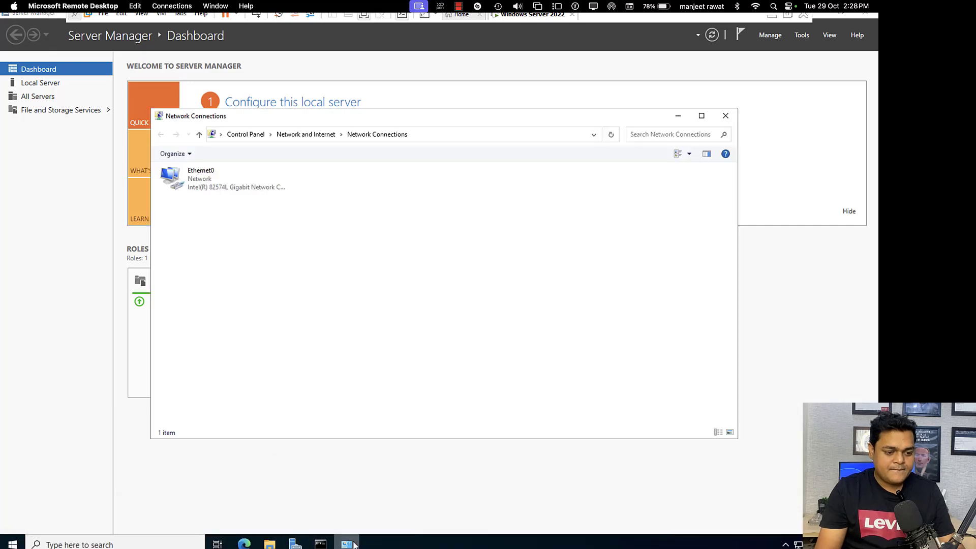
# - Disable the Ethernet0 network adapter and enable it again
pyautogui.click(203, 192)
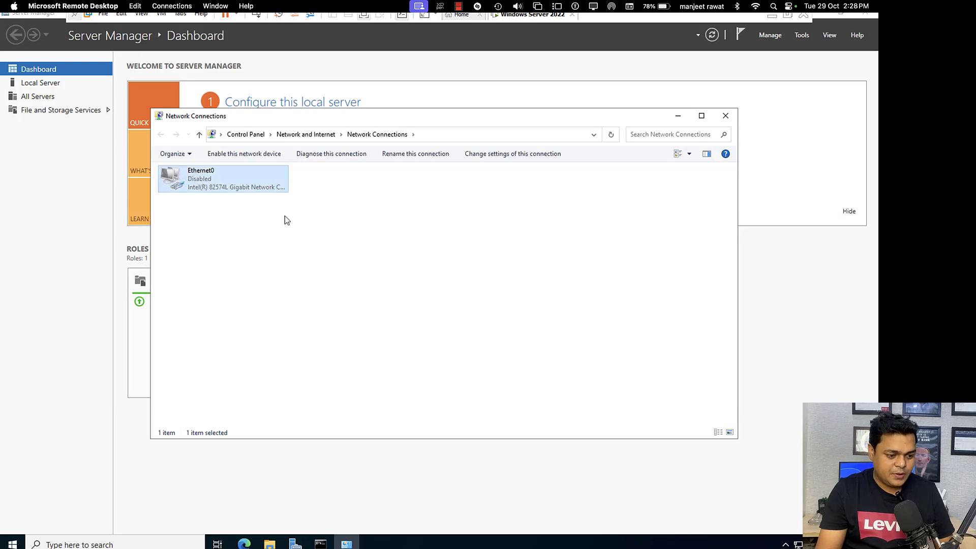
pyautogui.rightClick(215, 187)
pyautogui.click(231, 194)
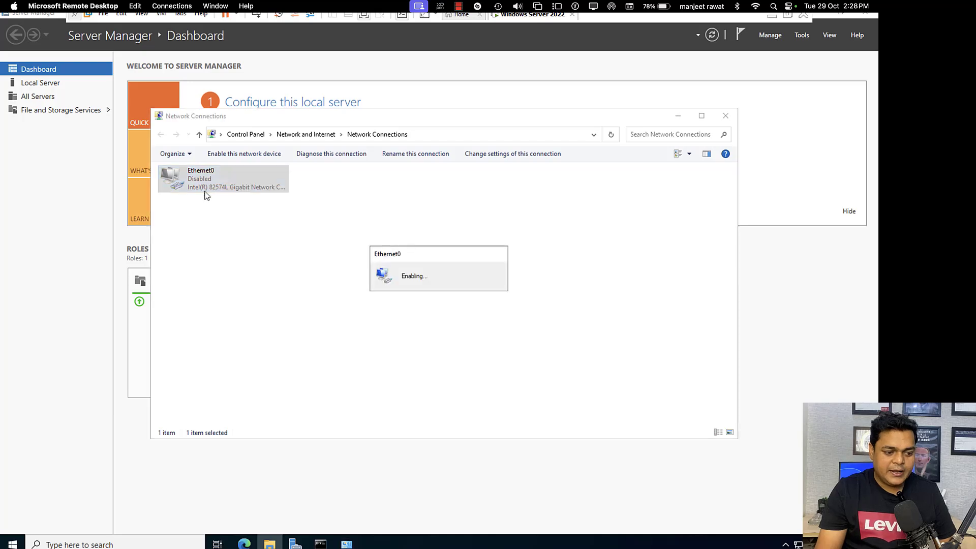
# - In Ethernet0's IPv4 properties, specify the static IP address 192.168.1.17, subnet mask 255.255.255.0 and default gateway 192.168.1.1
pyautogui.rightClick(194, 185)
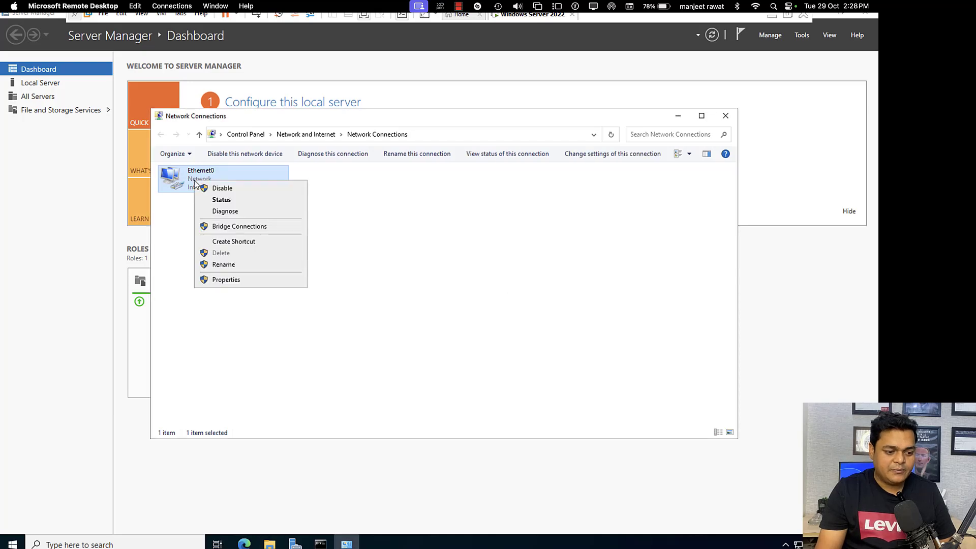
pyautogui.click(224, 280)
pyautogui.doubleClick(270, 274)
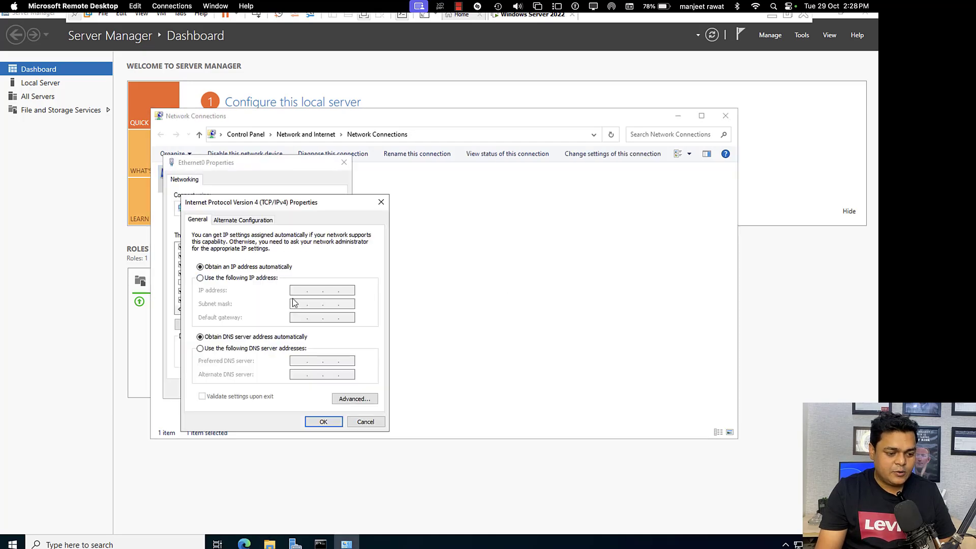
pyautogui.click(238, 278)
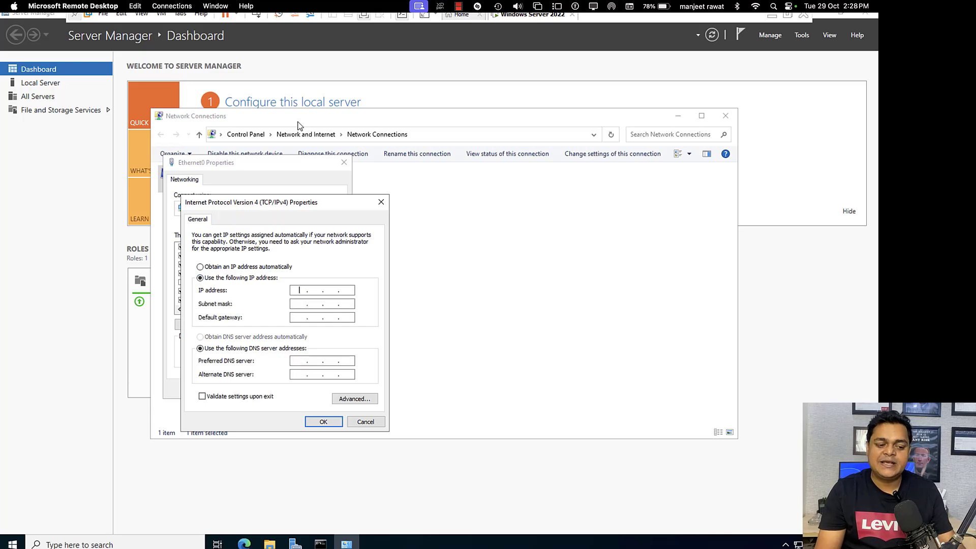
pyautogui.write('19')
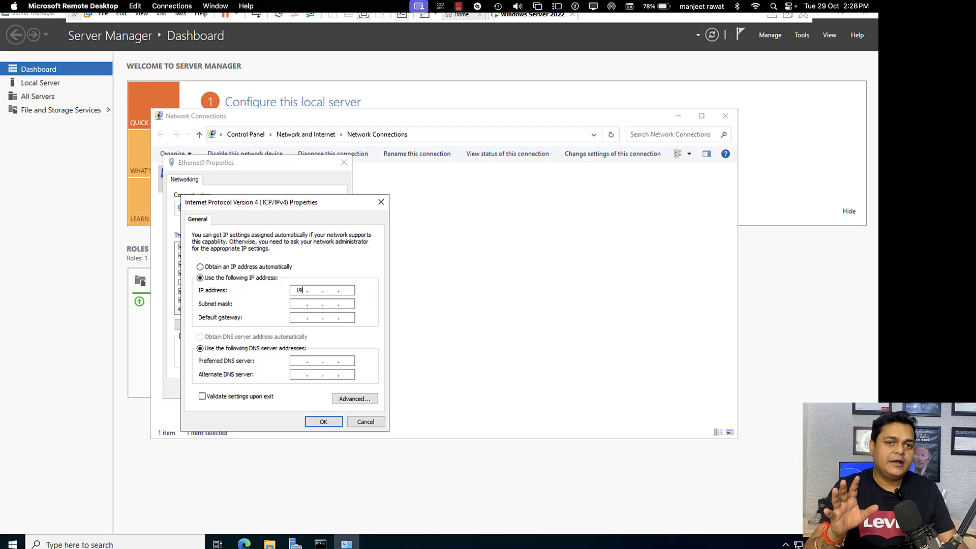
pyautogui.write('2 . 168 . ')
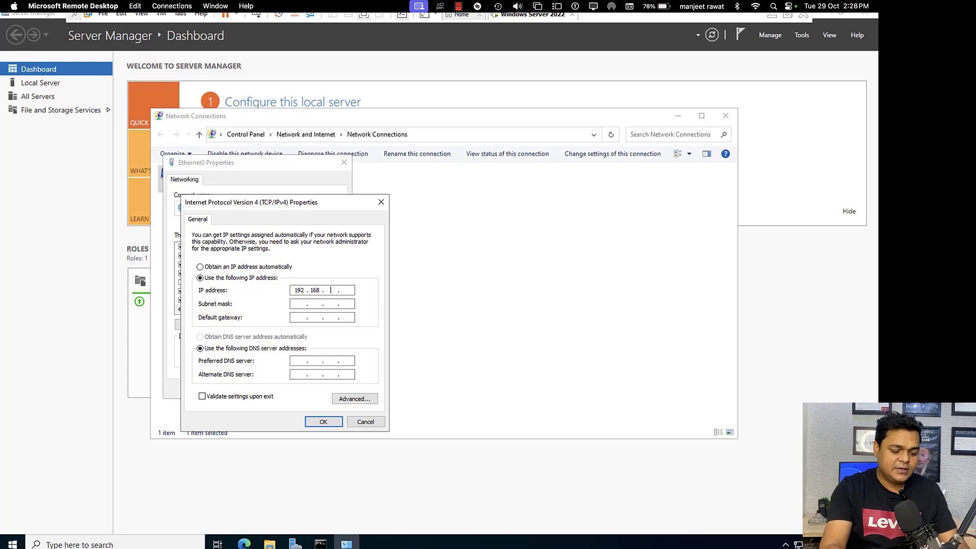
pyautogui.write('1 . 17')
pyautogui.press('Tab')
pyautogui.press('Tab')
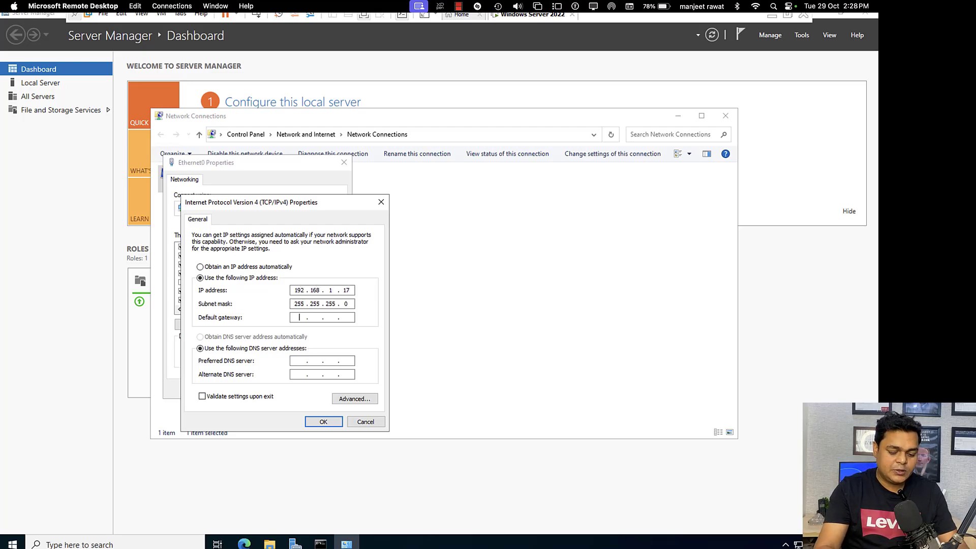
pyautogui.write('192 . 168 . 1 . 1')
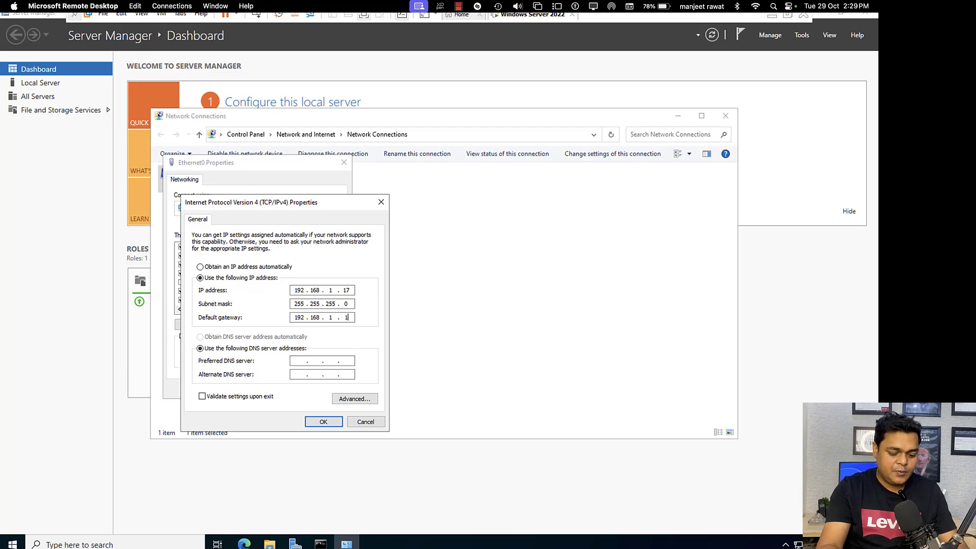
# - Begin the preferred DNS server address with 192.168 in the IPv4 properties
pyautogui.press('Tab')
pyautogui.press('Tab')
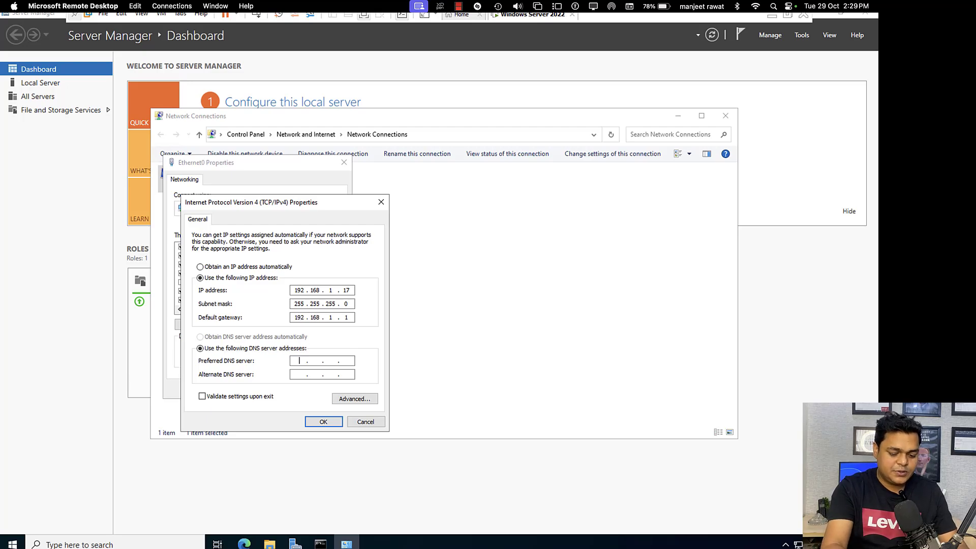
pyautogui.write('192168')
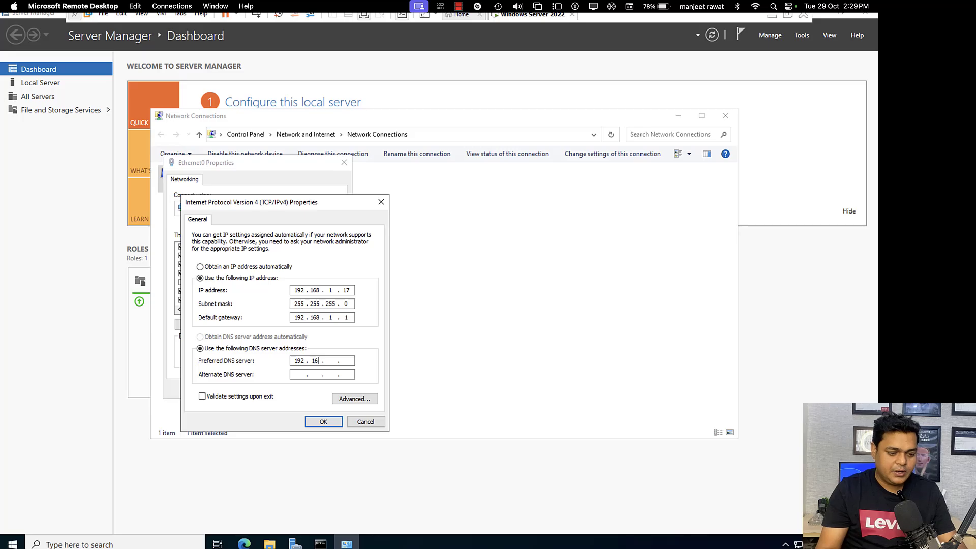
pyautogui.hotkey('ctrl', 'Left')
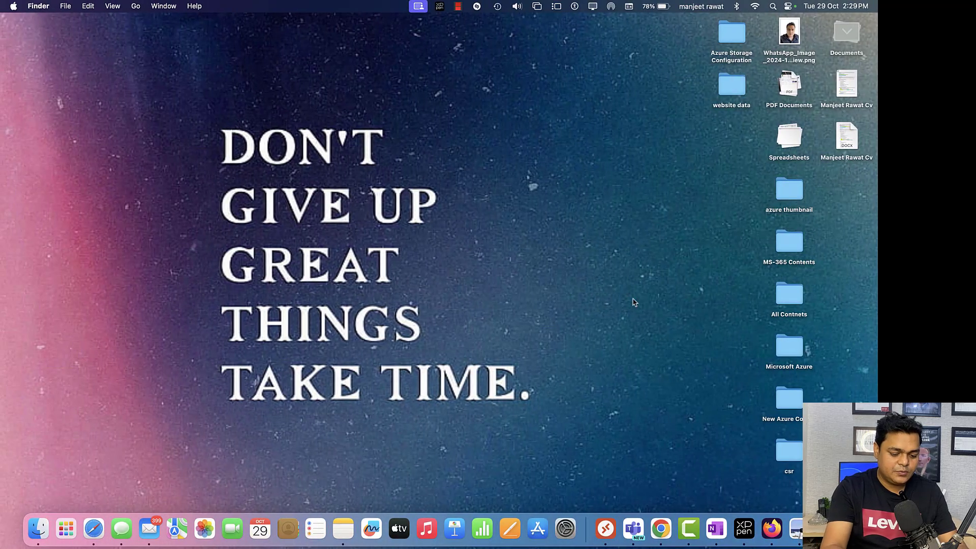
pyautogui.rightClick(688, 528)
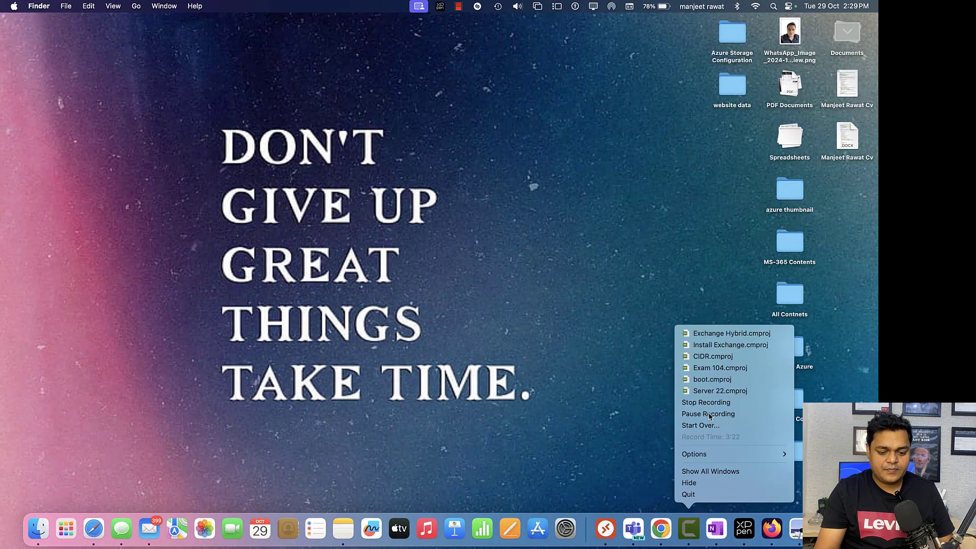
pyautogui.click(708, 413)
pyautogui.hotkey('ctrl', 'Right')
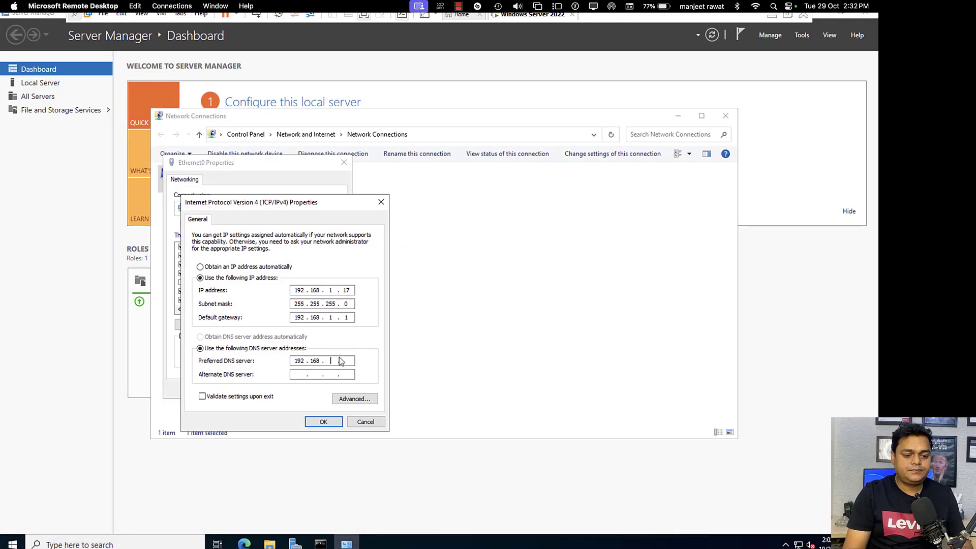
# - Complete the preferred DNS server as 192.168.1.17, set the alternate to 8.8.8.8, and apply the Ethernet0 settings
pyautogui.write('1 .')
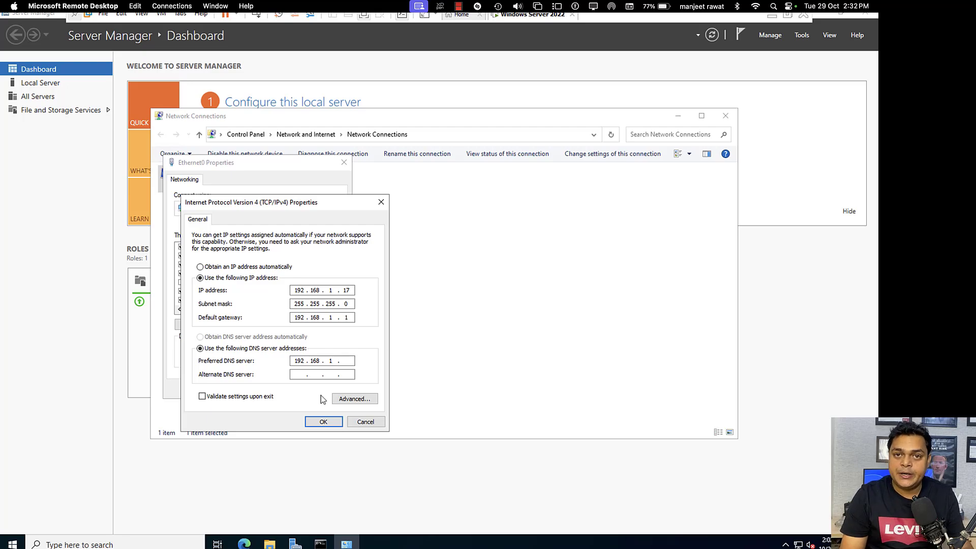
pyautogui.press('Tab')
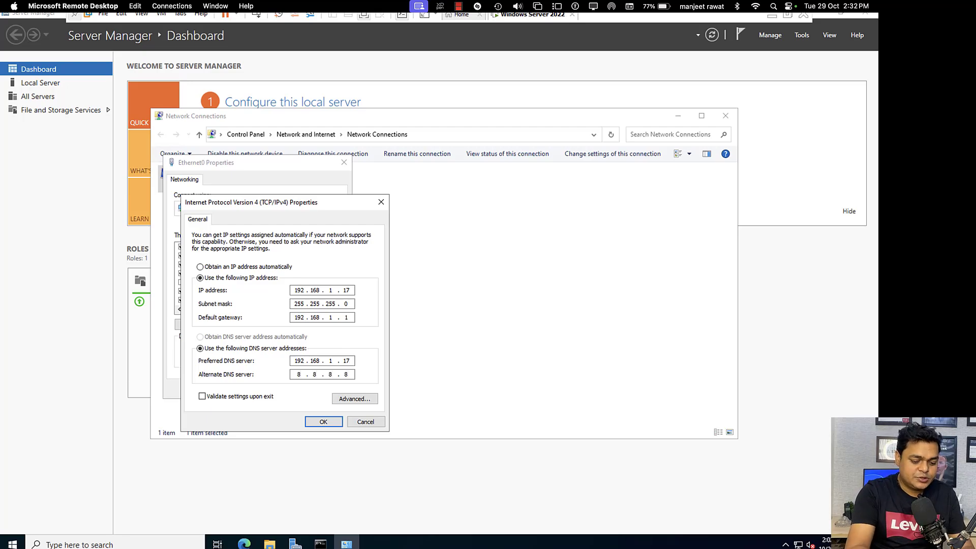
pyautogui.click(324, 421)
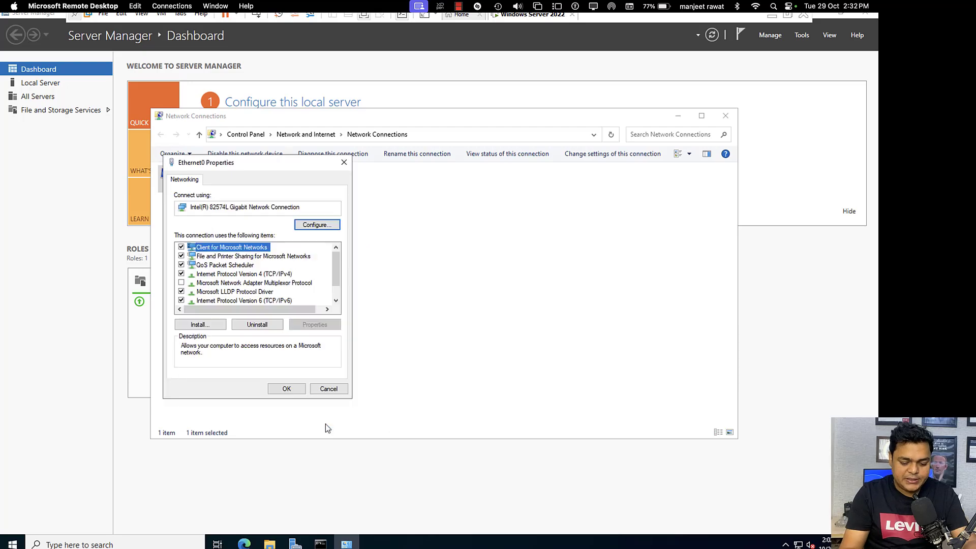
pyautogui.click(286, 389)
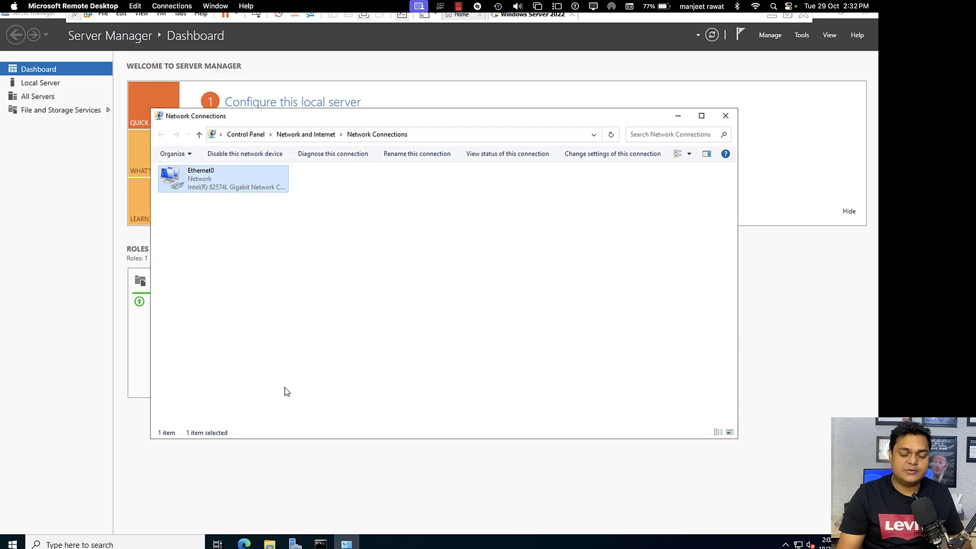
# - Close the Network Connections, Server Manager and Command Prompt windows
pyautogui.click(725, 115)
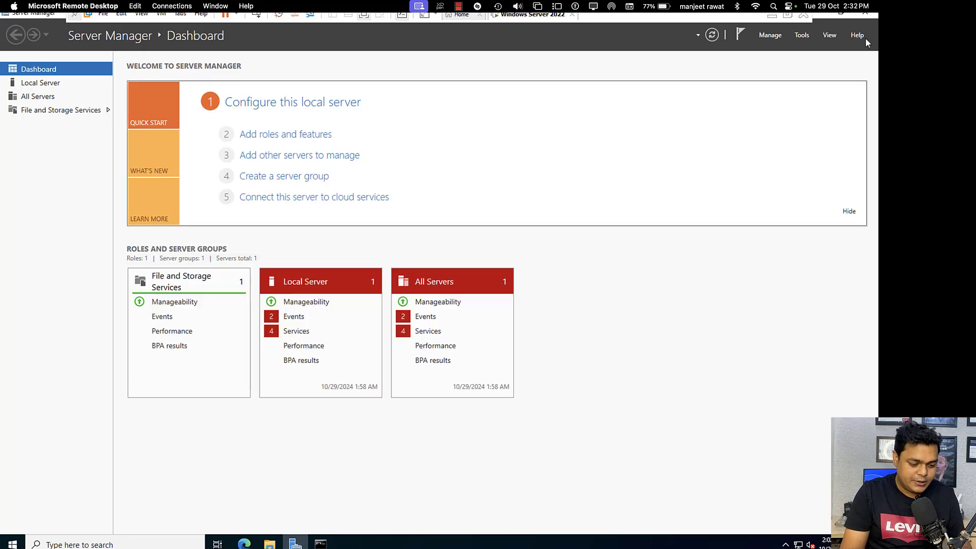
pyautogui.click(869, 16)
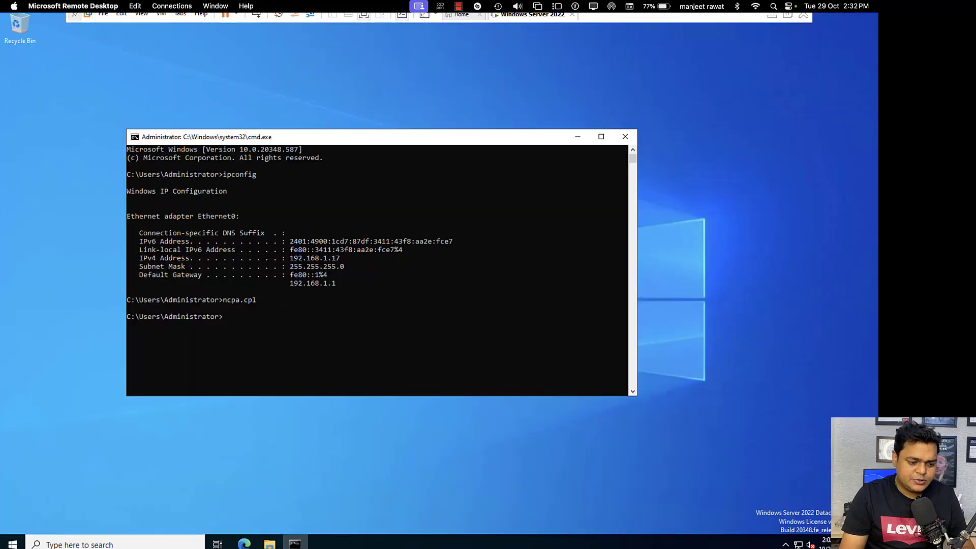
pyautogui.click(625, 137)
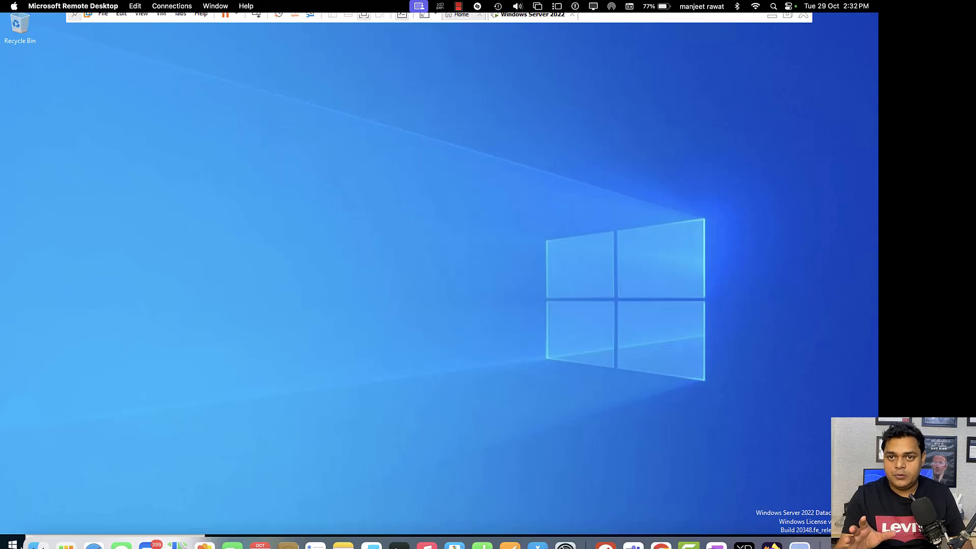
# - Reopen Server Manager and start adding roles and features
pyautogui.click(13, 545)
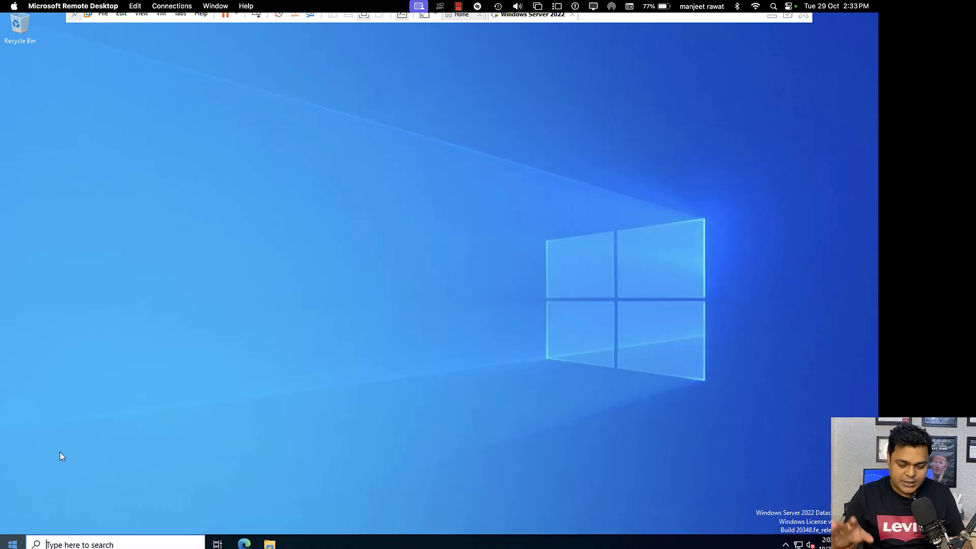
pyautogui.click(193, 254)
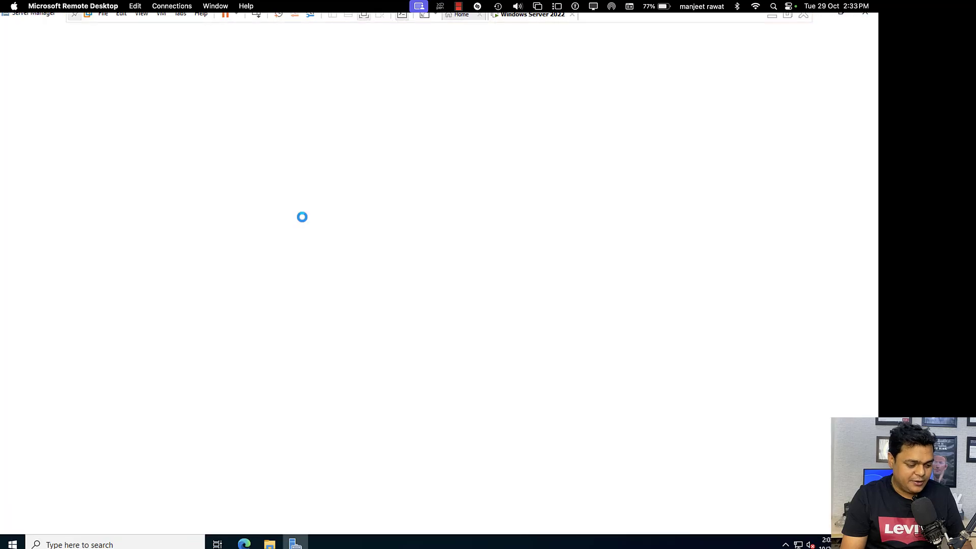
pyautogui.click(294, 54)
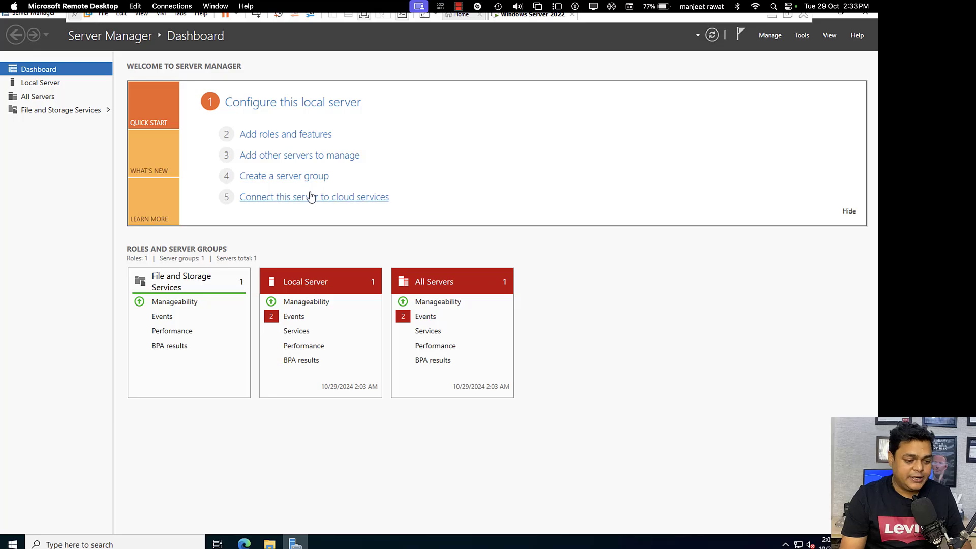
pyautogui.click(279, 134)
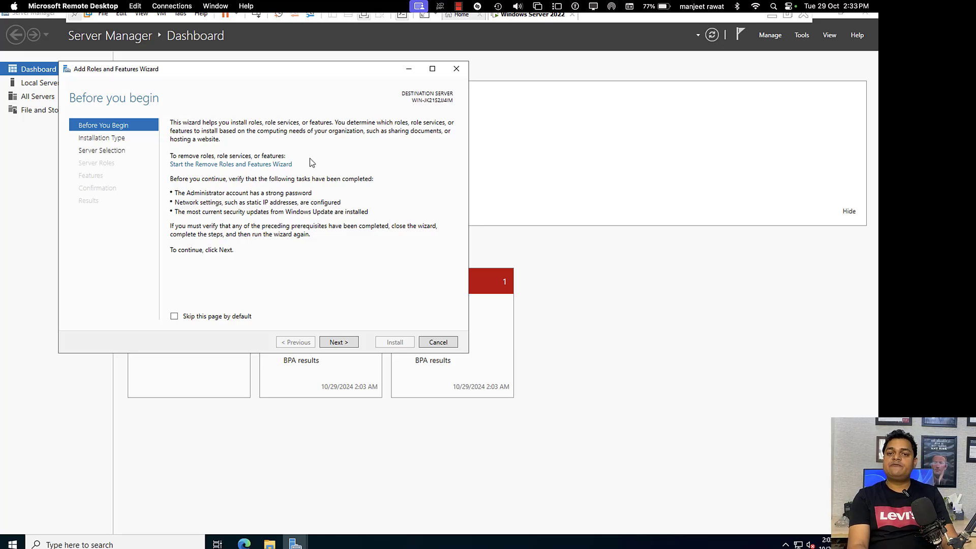
# - Keep the role-based installation on this server and select the Active Directory Domain Services role with its required features
pyautogui.click(334, 342)
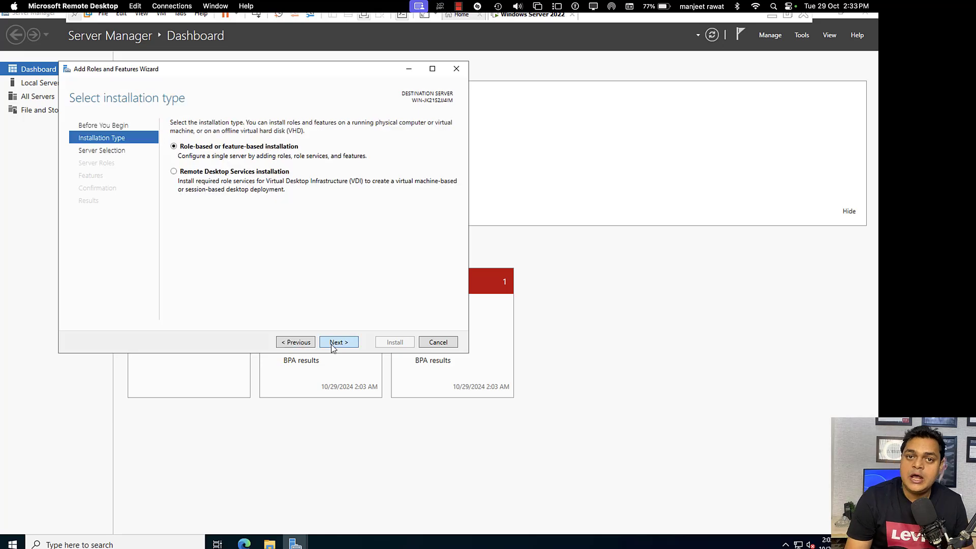
pyautogui.click(335, 342)
pyautogui.click(335, 342)
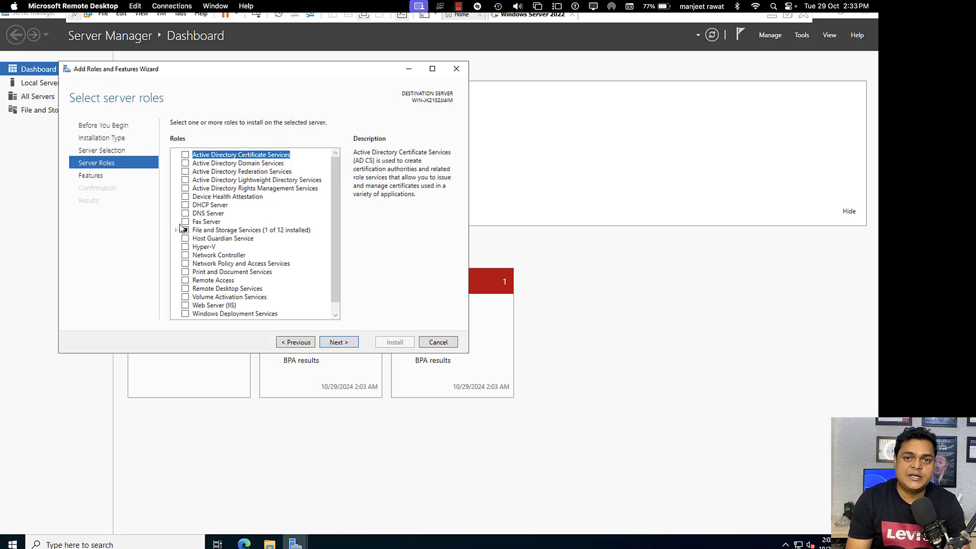
pyautogui.click(186, 163)
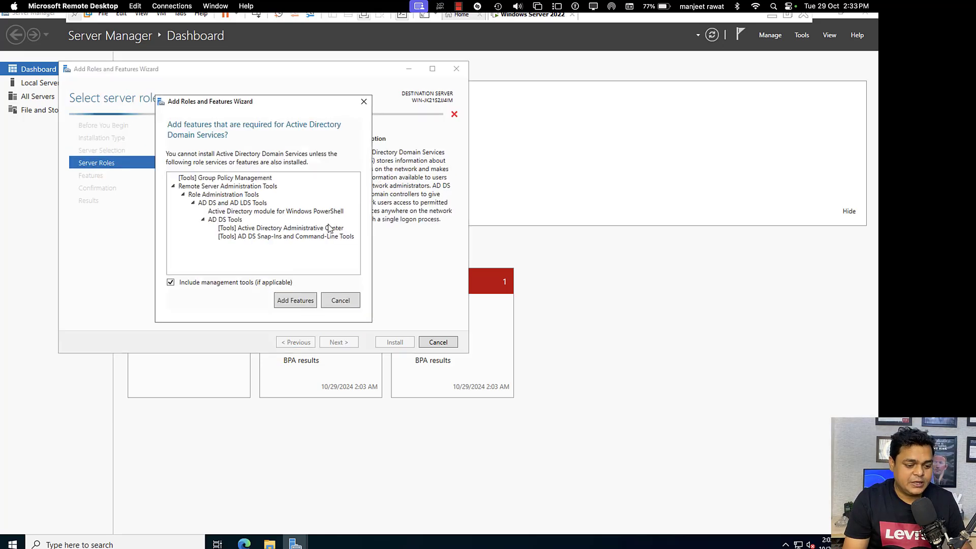
pyautogui.click(300, 306)
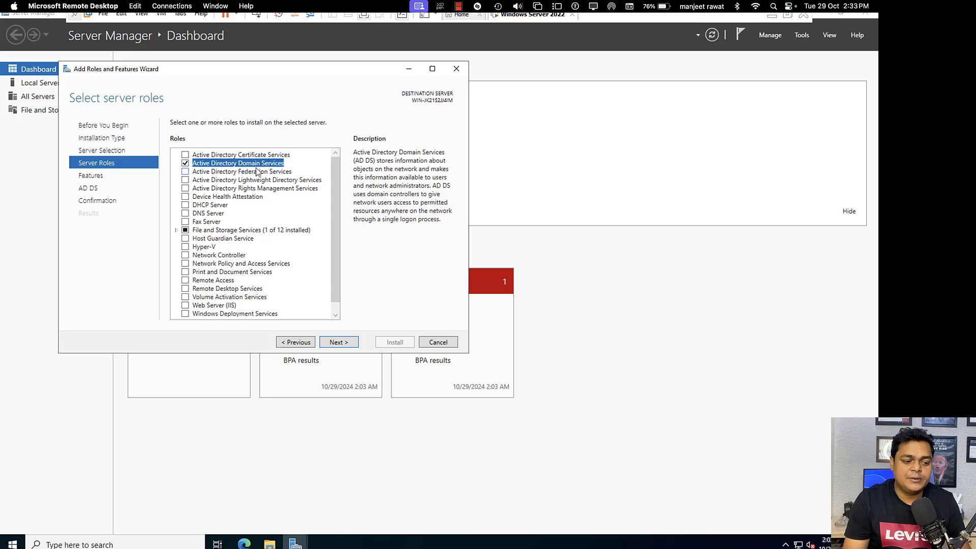
# - Accept the preselected features and the AD DS page, and start the role installation
pyautogui.click(342, 343)
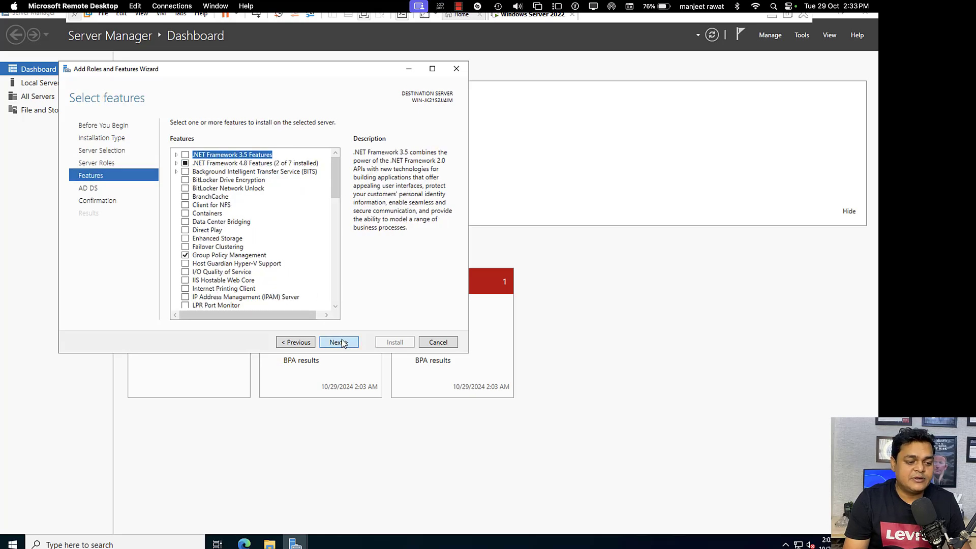
pyautogui.click(343, 343)
pyautogui.click(343, 344)
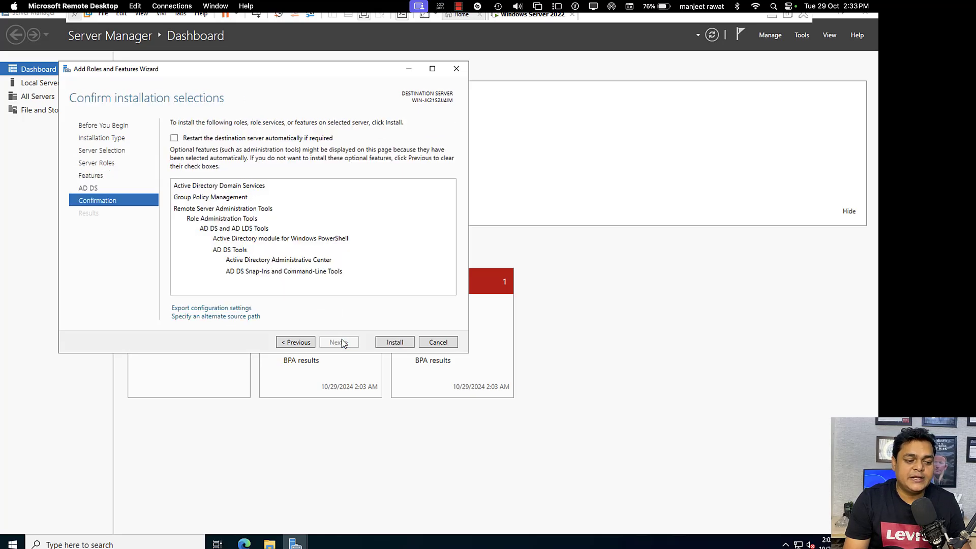
pyautogui.click(398, 344)
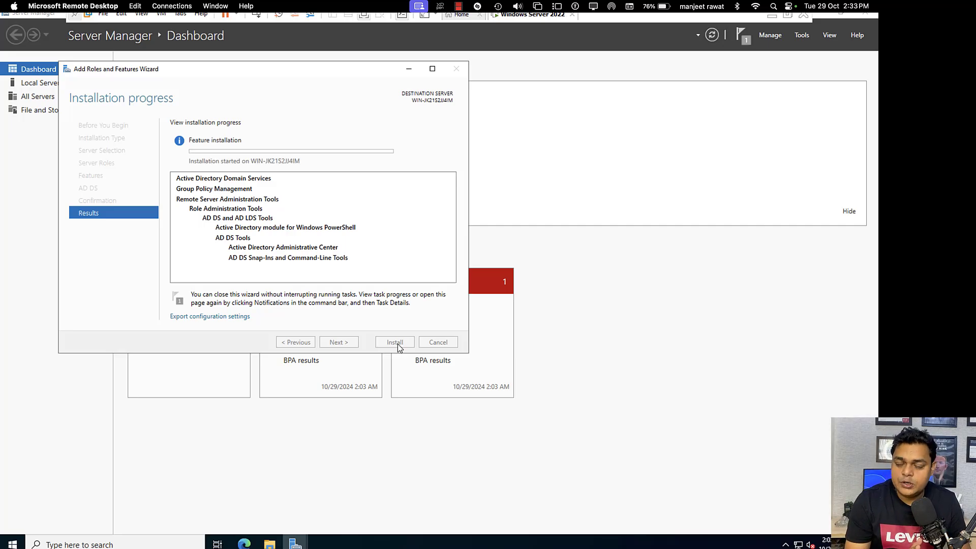
# - Switch to OneNote and, in a blank area below the notes, draw a large red rectangle labelled Office with the pen
pyautogui.hotkey('ctrl', 'Right')
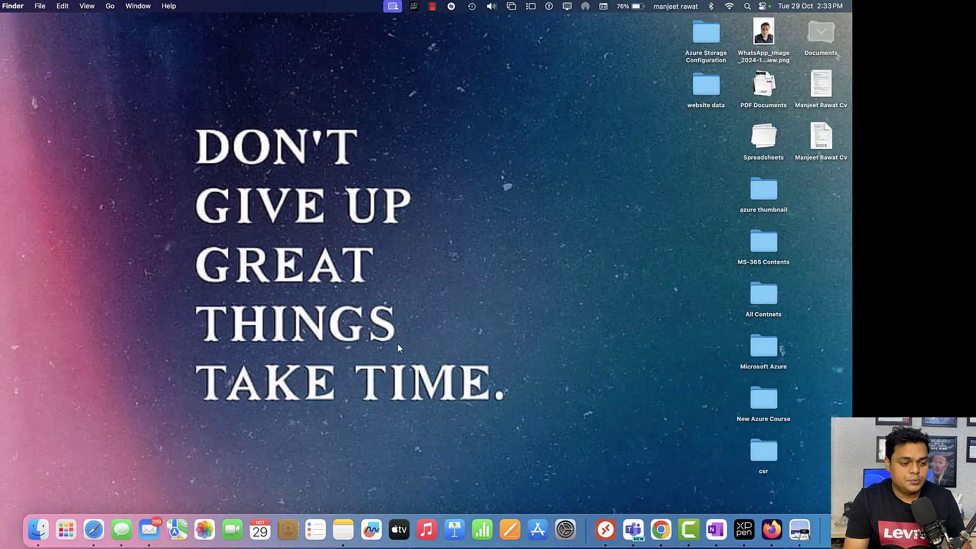
pyautogui.scroll(-3, 422, 446)
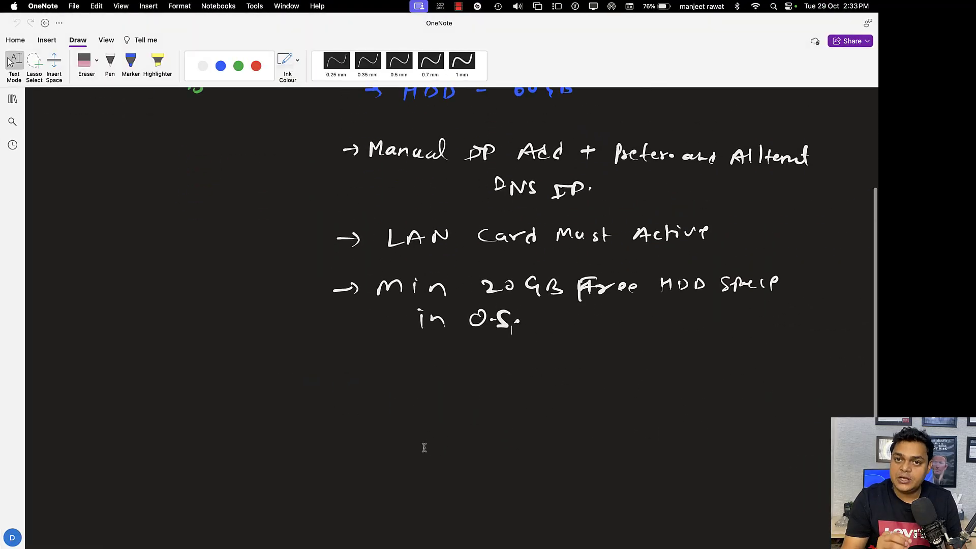
pyautogui.press('p')
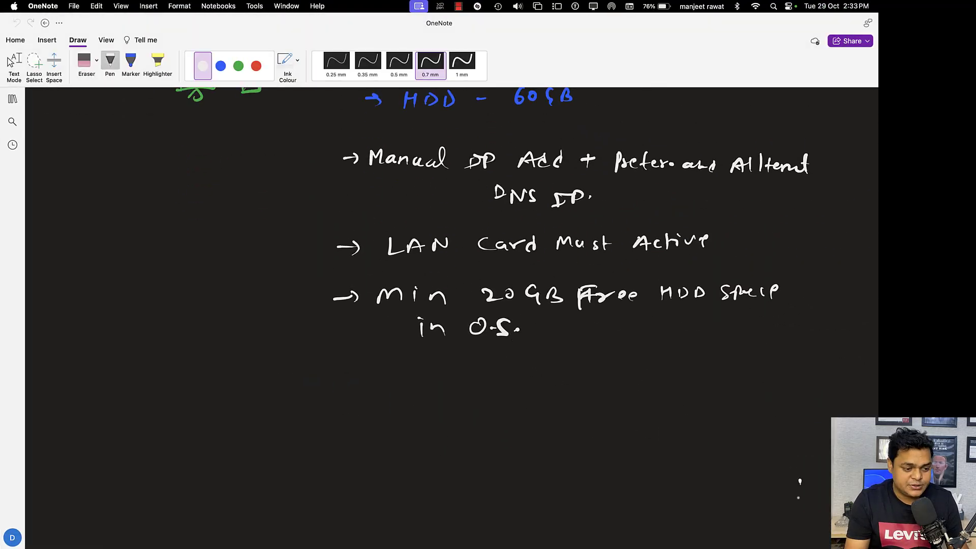
pyautogui.scroll(-5, 798, 458)
pyautogui.scroll(-3, 813, 491)
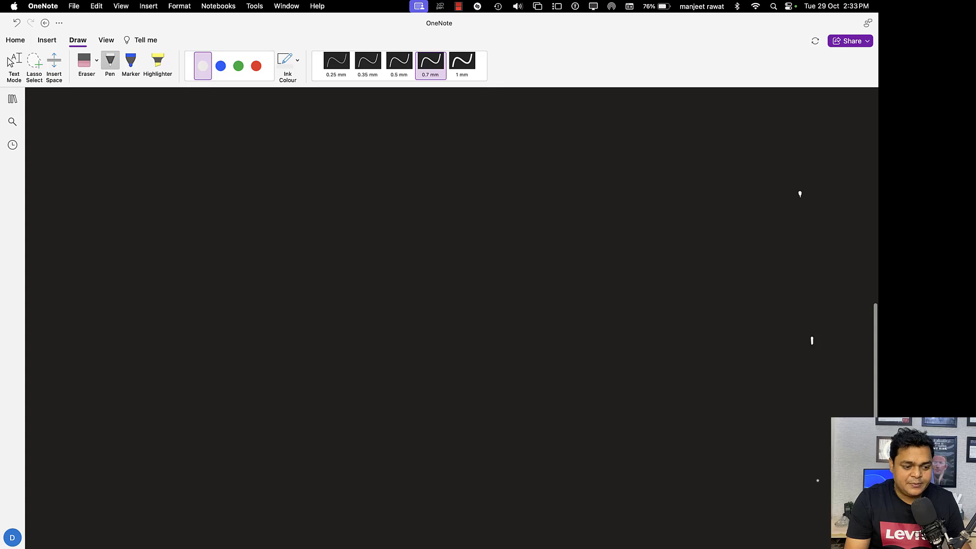
pyautogui.click(256, 66)
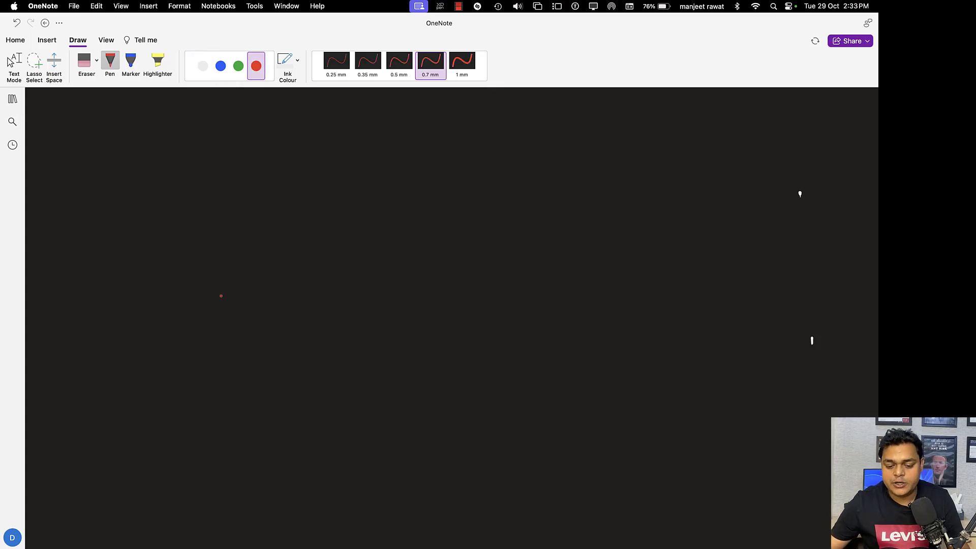
pyautogui.moveTo(211, 238)
pyautogui.mouseDown()
pyautogui.moveTo(208, 294)
pyautogui.moveTo(398, 397)
pyautogui.moveTo(531, 334)
pyautogui.moveTo(534, 210)
pyautogui.moveTo(209, 233)
pyautogui.moveTo(209, 249)
pyautogui.mouseUp()
pyautogui.moveTo(316, 195)
pyautogui.mouseDown()
pyautogui.moveTo(350, 193)
pyautogui.moveTo(354, 203)
pyautogui.mouseUp()
pyautogui.click(376, 200)
pyautogui.moveTo(366, 195); pyautogui.dragTo(373, 203)
# - With the green pen, draw a row of four computers along the upper part of the Office box and a printer below them
pyautogui.click(238, 65)
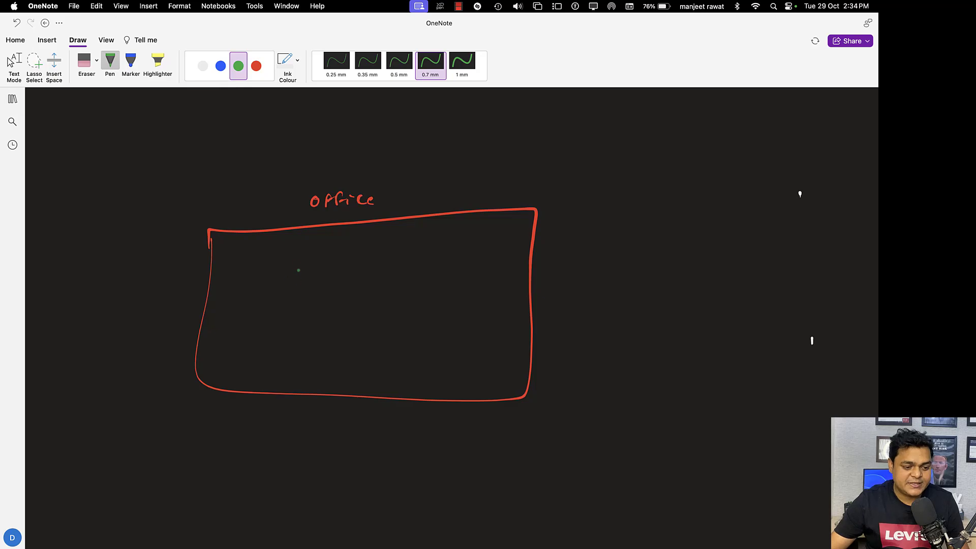
pyautogui.moveTo(299, 270)
pyautogui.mouseDown()
pyautogui.moveTo(318, 255)
pyautogui.moveTo(316, 272)
pyautogui.mouseUp()
pyautogui.moveTo(300, 275); pyautogui.dragTo(382, 274)
pyautogui.moveTo(433, 253)
pyautogui.mouseDown()
pyautogui.moveTo(434, 270)
pyautogui.moveTo(448, 269)
pyautogui.moveTo(435, 272)
pyautogui.mouseUp()
pyautogui.click(506, 268)
pyautogui.moveTo(494, 272)
pyautogui.mouseDown()
pyautogui.moveTo(506, 257)
pyautogui.moveTo(500, 276)
pyautogui.mouseUp()
pyautogui.moveTo(468, 311)
pyautogui.mouseDown()
pyautogui.moveTo(468, 331)
pyautogui.moveTo(498, 332)
pyautogui.moveTo(468, 334)
pyautogui.mouseUp()
pyautogui.moveTo(470, 322); pyautogui.dragTo(492, 329)
# - Draw a second row of four green computers along the lower edge of the Office box
pyautogui.moveTo(449, 369)
pyautogui.mouseDown()
pyautogui.moveTo(467, 376)
pyautogui.moveTo(465, 386)
pyautogui.mouseUp()
pyautogui.moveTo(399, 365)
pyautogui.mouseDown()
pyautogui.moveTo(400, 382)
pyautogui.moveTo(415, 388)
pyautogui.mouseUp()
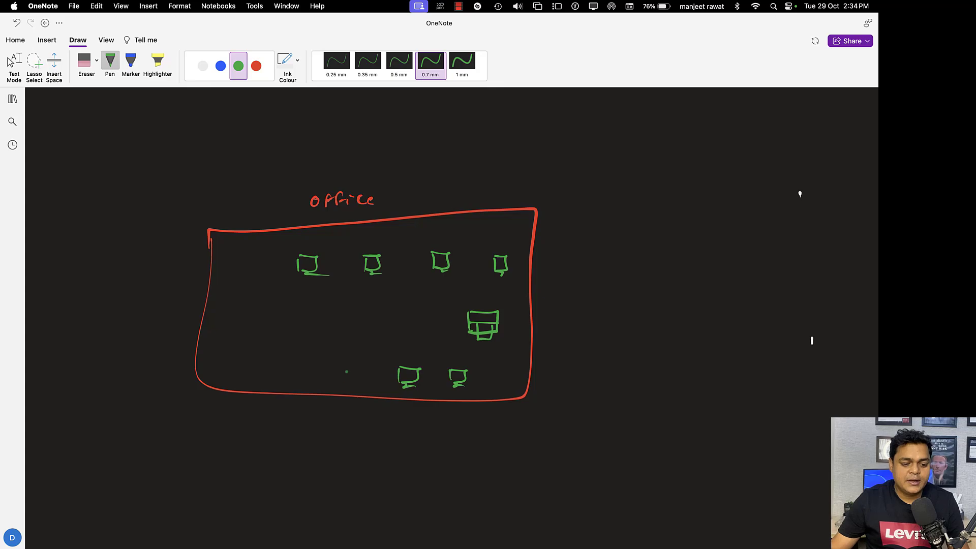
pyautogui.moveTo(343, 368); pyautogui.dragTo(344, 382)
pyautogui.moveTo(343, 368)
pyautogui.mouseDown()
pyautogui.moveTo(361, 370)
pyautogui.moveTo(342, 385)
pyautogui.moveTo(297, 378)
pyautogui.moveTo(313, 381)
pyautogui.mouseUp()
pyautogui.click(297, 383)
# - Draw a blue server box at the left side of the Office box and label it ADDS
pyautogui.click(221, 66)
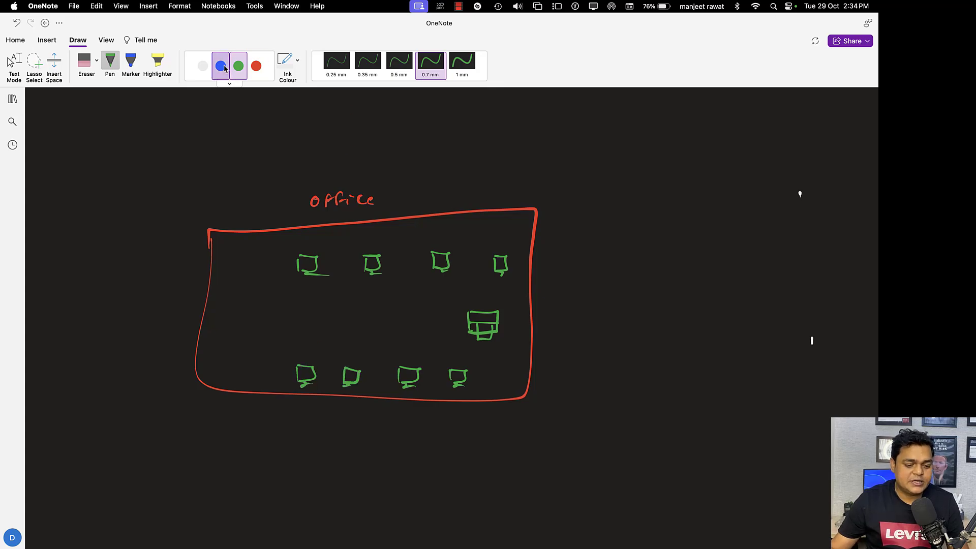
pyautogui.moveTo(227, 310); pyautogui.dragTo(226, 334)
pyautogui.moveTo(227, 308)
pyautogui.mouseDown()
pyautogui.moveTo(247, 306)
pyautogui.moveTo(222, 335)
pyautogui.moveTo(226, 308)
pyautogui.mouseUp()
pyautogui.moveTo(209, 356); pyautogui.dragTo(242, 358)
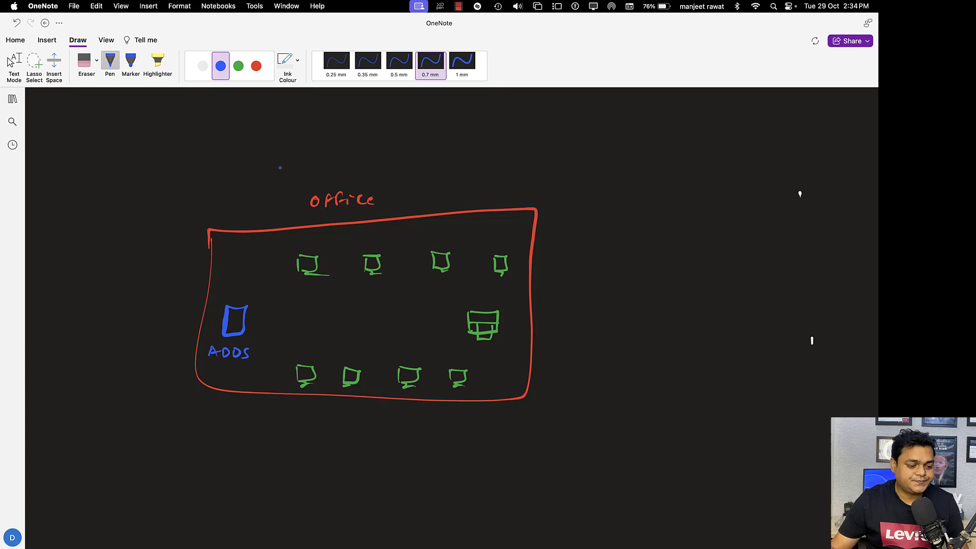
# - Draw a small green network switch between the ADDS server and the printer
pyautogui.click(238, 66)
pyautogui.moveTo(323, 316); pyautogui.dragTo(322, 326)
pyautogui.moveTo(321, 314)
pyautogui.mouseDown()
pyautogui.moveTo(348, 313)
pyautogui.moveTo(336, 325)
pyautogui.moveTo(322, 319)
pyautogui.moveTo(348, 321)
pyautogui.moveTo(329, 326)
pyautogui.mouseUp()
pyautogui.moveTo(337, 314); pyautogui.dragTo(336, 325)
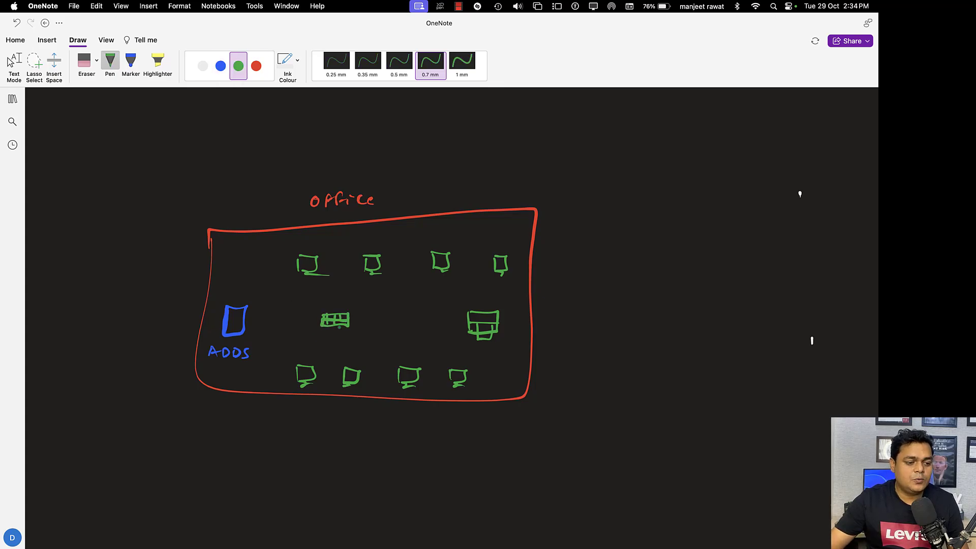
# - Draw green lines connecting the network switch to the ADDS server, the printer and all eight computers
pyautogui.moveTo(245, 320); pyautogui.dragTo(279, 319)
pyautogui.moveTo(279, 319); pyautogui.dragTo(325, 317)
pyautogui.moveTo(312, 280)
pyautogui.mouseDown()
pyautogui.moveTo(329, 318)
pyautogui.moveTo(377, 276)
pyautogui.mouseUp()
pyautogui.moveTo(340, 313)
pyautogui.mouseDown()
pyautogui.moveTo(446, 270)
pyautogui.moveTo(358, 311)
pyautogui.moveTo(512, 272)
pyautogui.mouseUp()
pyautogui.moveTo(349, 319); pyautogui.dragTo(468, 325)
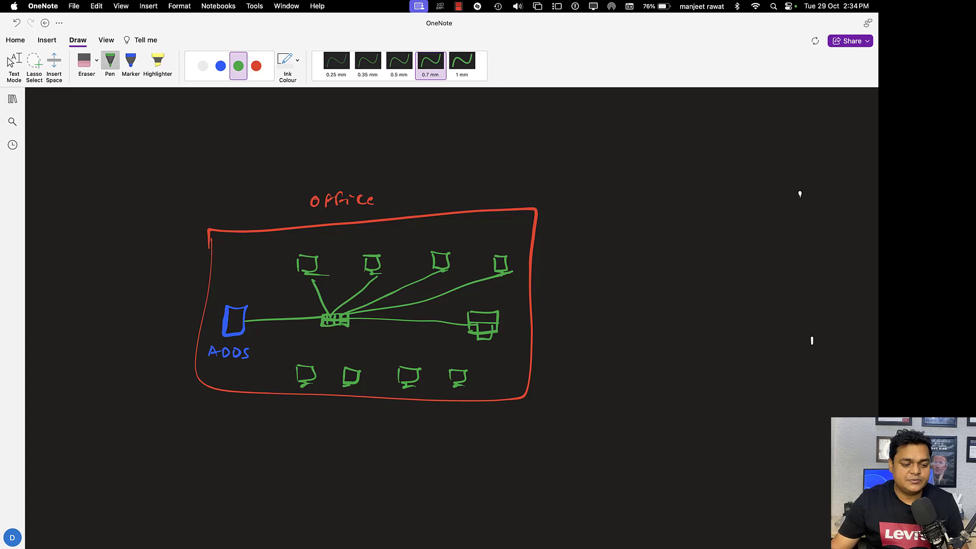
pyautogui.moveTo(349, 324)
pyautogui.mouseDown()
pyautogui.moveTo(451, 375)
pyautogui.moveTo(412, 371)
pyautogui.mouseUp()
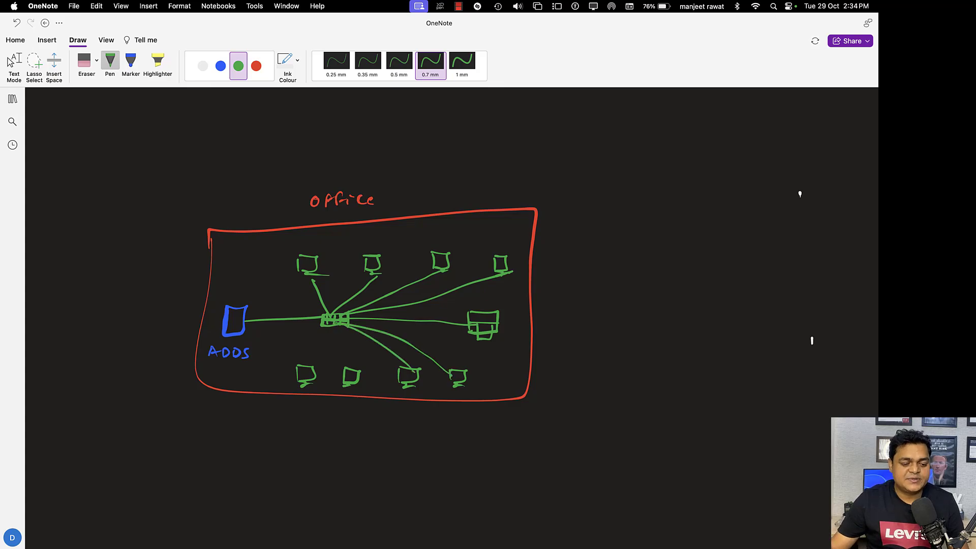
pyautogui.moveTo(341, 325)
pyautogui.mouseDown()
pyautogui.moveTo(352, 370)
pyautogui.moveTo(298, 367)
pyautogui.mouseUp()
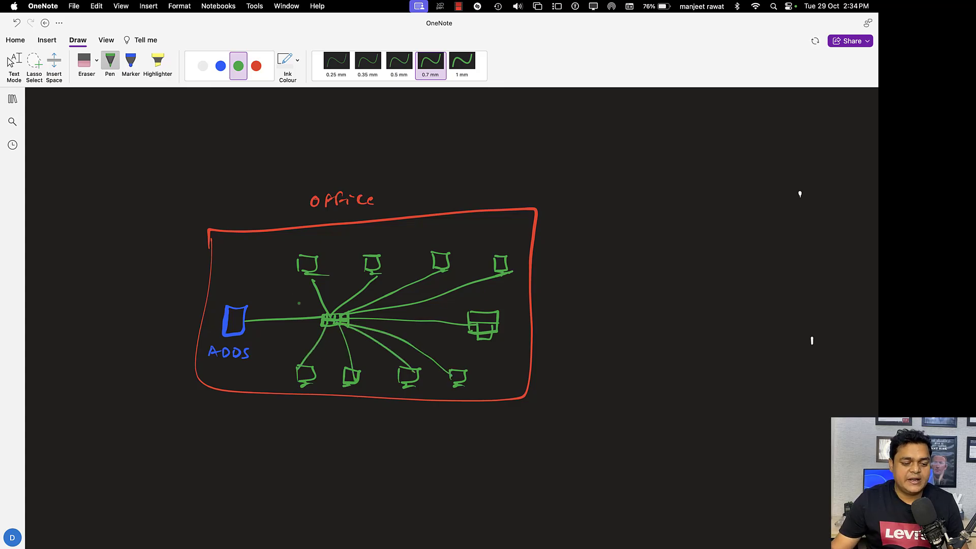
# - Write "Active Directory" with the white pen to the right of the Office box
pyautogui.click(203, 65)
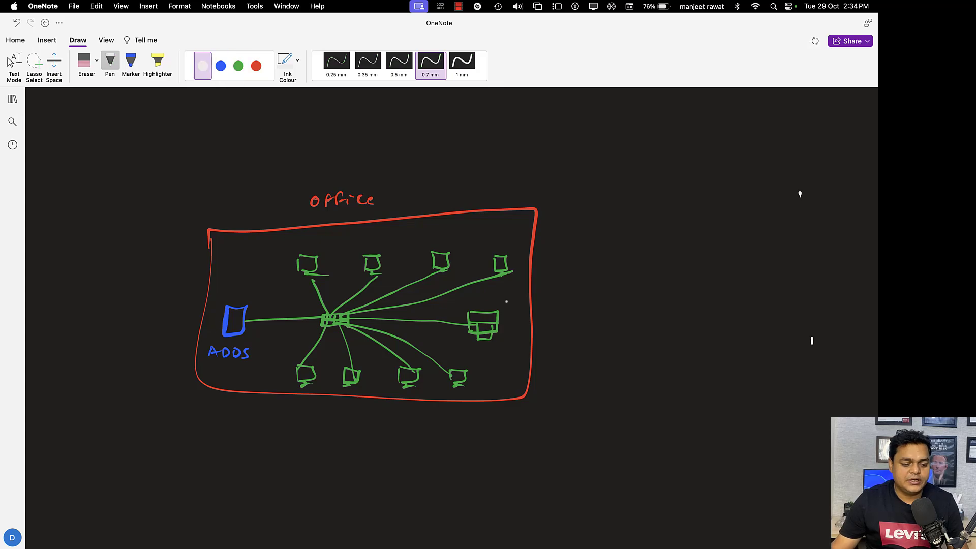
pyautogui.moveTo(576, 232)
pyautogui.mouseDown()
pyautogui.moveTo(730, 217)
pyautogui.moveTo(729, 249)
pyautogui.mouseUp()
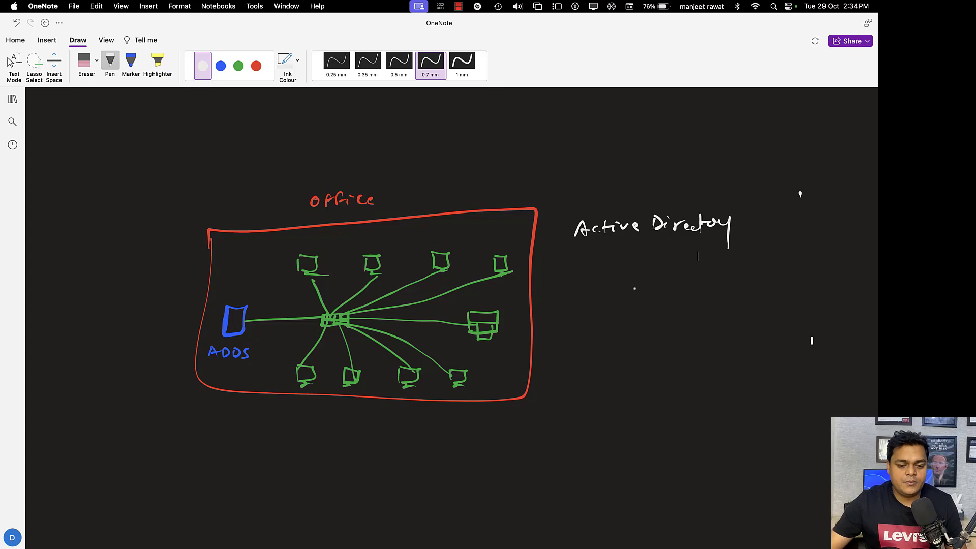
pyautogui.click(13, 61)
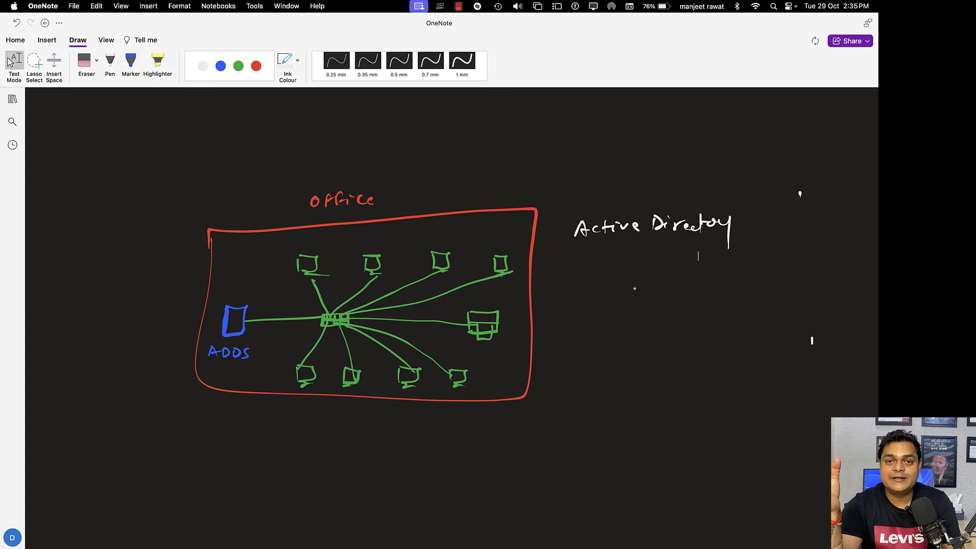
pyautogui.press('super+ctrl+p')
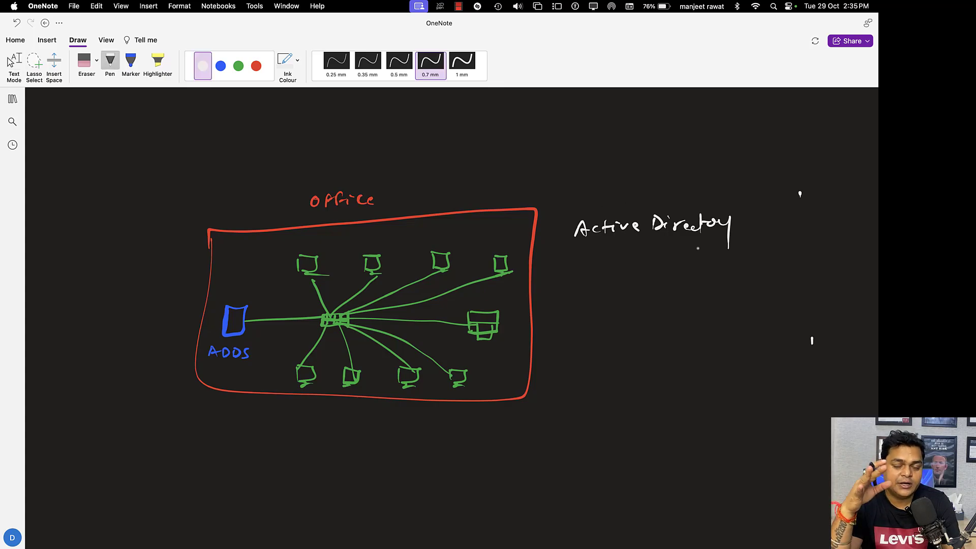
pyautogui.press('super+ctrl+t')
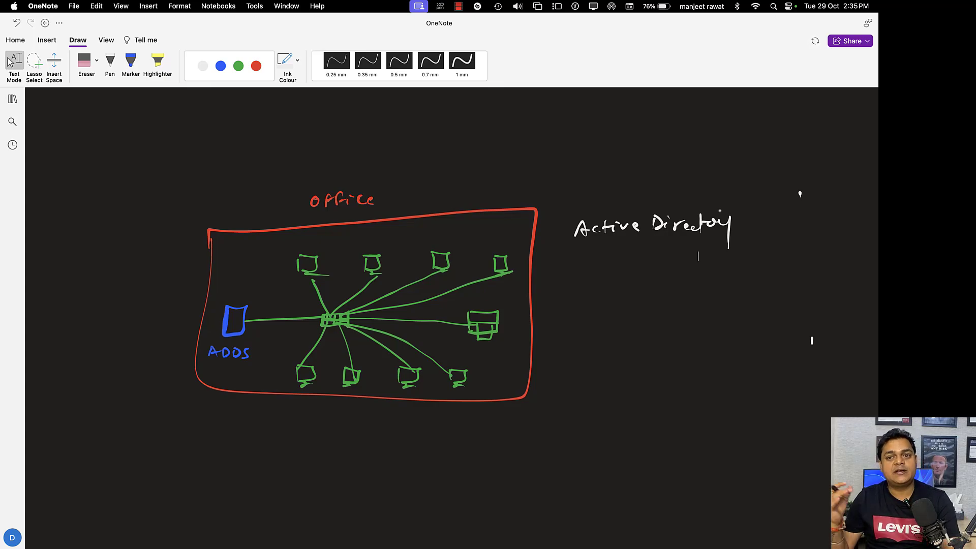
# - With the white pen, draw an arrow up to the ADDS label and list Users, Groups, Policy and O.U beneath it, closed by a curly bracket
pyautogui.press('super+ctrl+p')
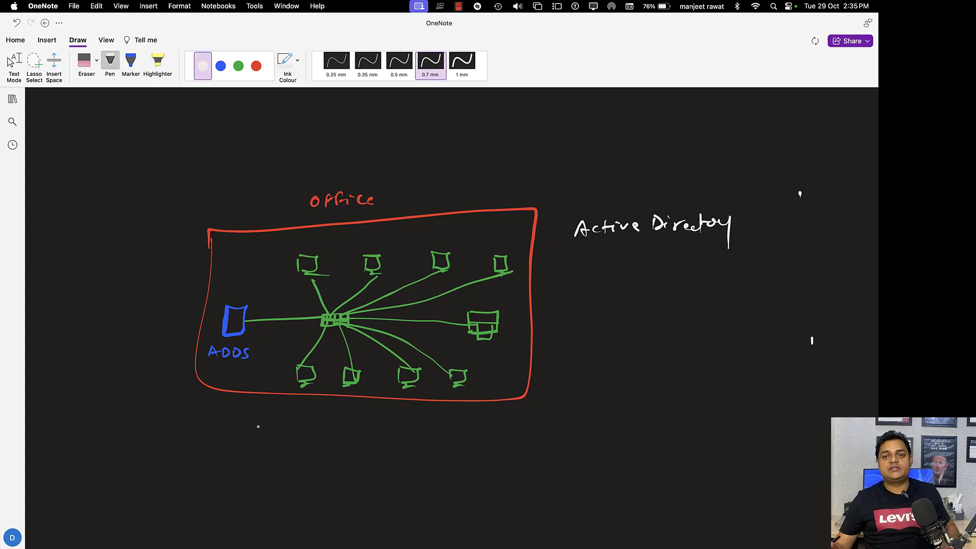
pyautogui.moveTo(217, 407)
pyautogui.mouseDown()
pyautogui.moveTo(222, 369)
pyautogui.moveTo(215, 377)
pyautogui.moveTo(228, 380)
pyautogui.mouseUp()
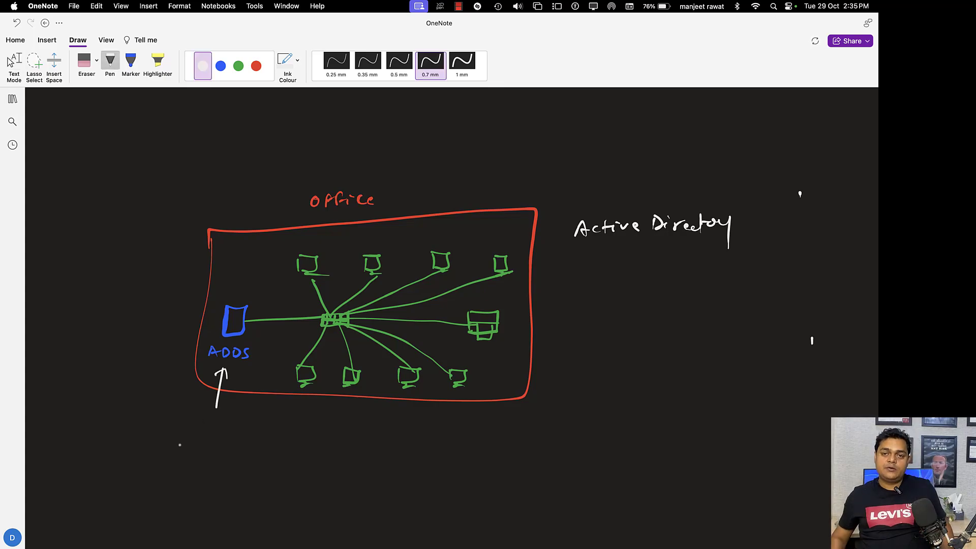
pyautogui.moveTo(180, 424)
pyautogui.mouseDown()
pyautogui.moveTo(193, 434)
pyautogui.moveTo(219, 426)
pyautogui.moveTo(222, 437)
pyautogui.moveTo(176, 462)
pyautogui.moveTo(231, 458)
pyautogui.mouseUp()
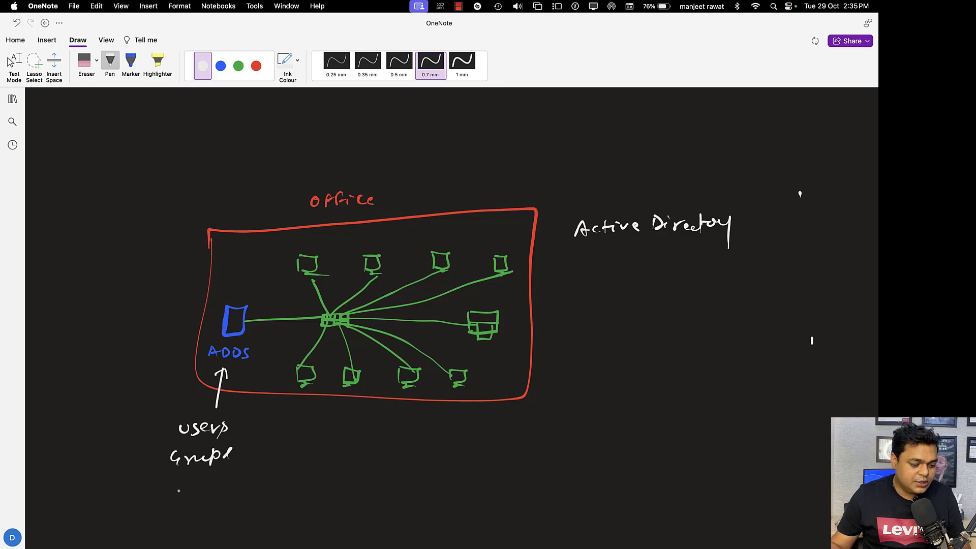
pyautogui.moveTo(176, 477)
pyautogui.mouseDown()
pyautogui.moveTo(174, 491)
pyautogui.moveTo(179, 484)
pyautogui.mouseUp()
pyautogui.moveTo(185, 483); pyautogui.dragTo(216, 489)
pyautogui.moveTo(227, 482)
pyautogui.mouseDown()
pyautogui.moveTo(227, 493)
pyautogui.moveTo(178, 503)
pyautogui.moveTo(195, 511)
pyautogui.mouseUp()
pyautogui.moveTo(208, 506); pyautogui.dragTo(207, 515)
pyautogui.moveTo(242, 419); pyautogui.dragTo(240, 512)
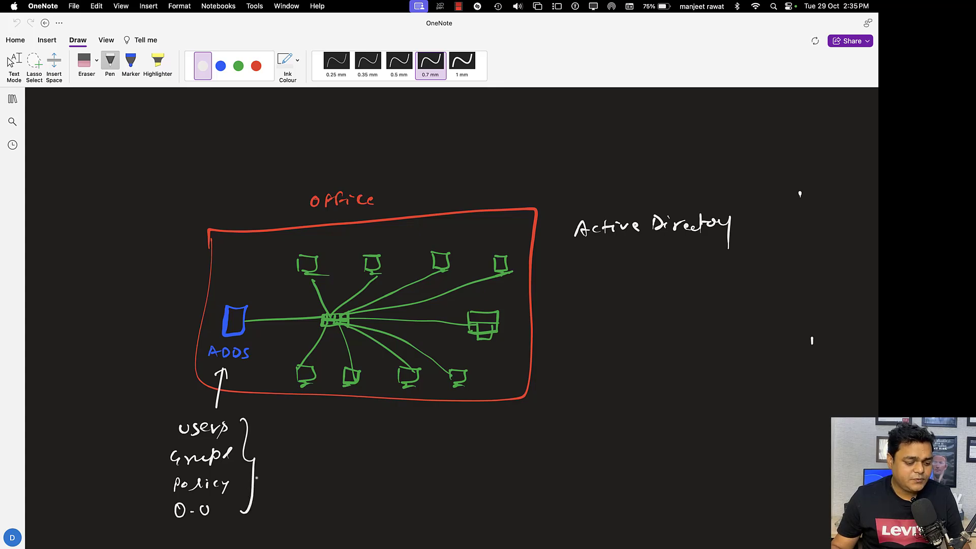
# - Draw short white dashes between the neighbouring computers and the printer around the inside of the Office box
pyautogui.moveTo(398, 262); pyautogui.dragTo(402, 262)
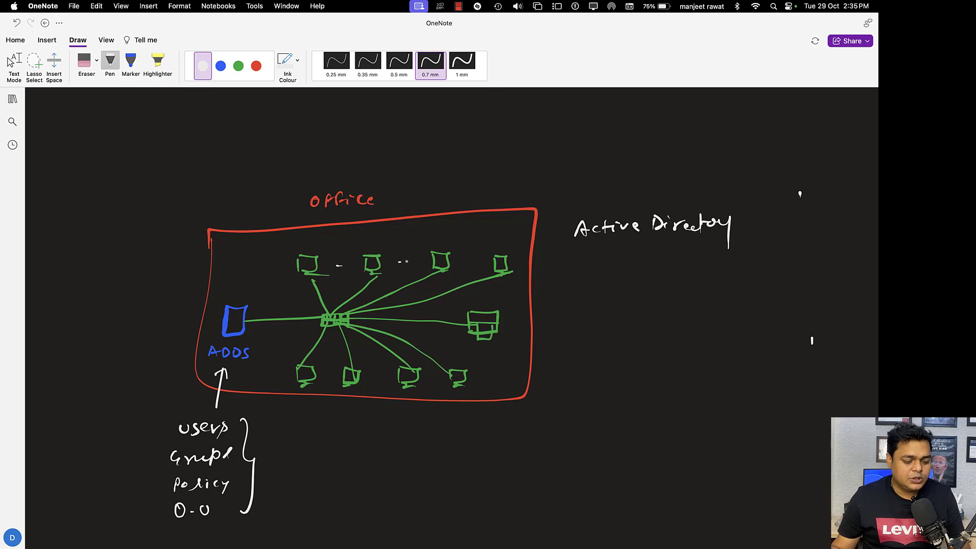
pyautogui.moveTo(465, 260); pyautogui.dragTo(473, 260)
pyautogui.moveTo(477, 353); pyautogui.dragTo(478, 364)
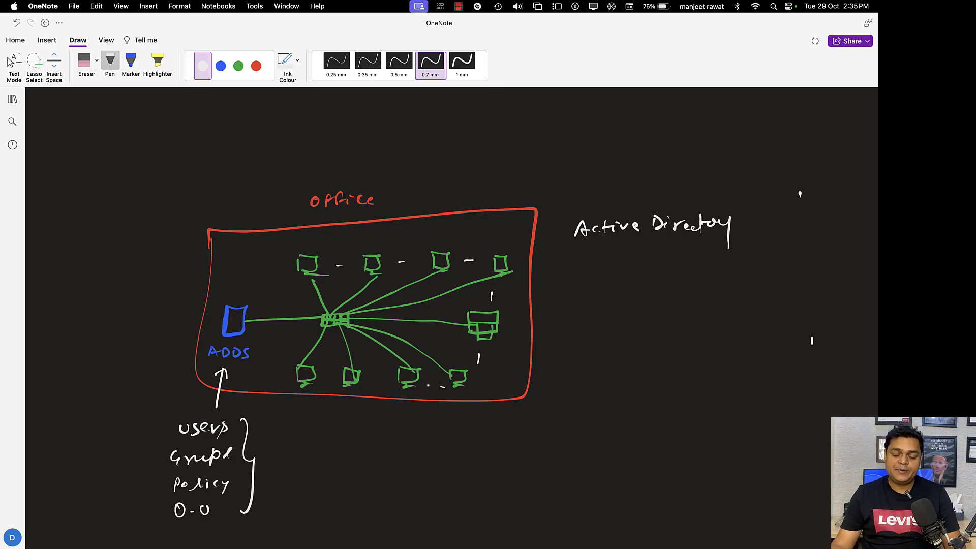
pyautogui.moveTo(426, 385); pyautogui.dragTo(443, 387)
pyautogui.moveTo(369, 379); pyautogui.dragTo(383, 379)
pyautogui.moveTo(311, 373); pyautogui.dragTo(320, 375)
pyautogui.press('Escape')
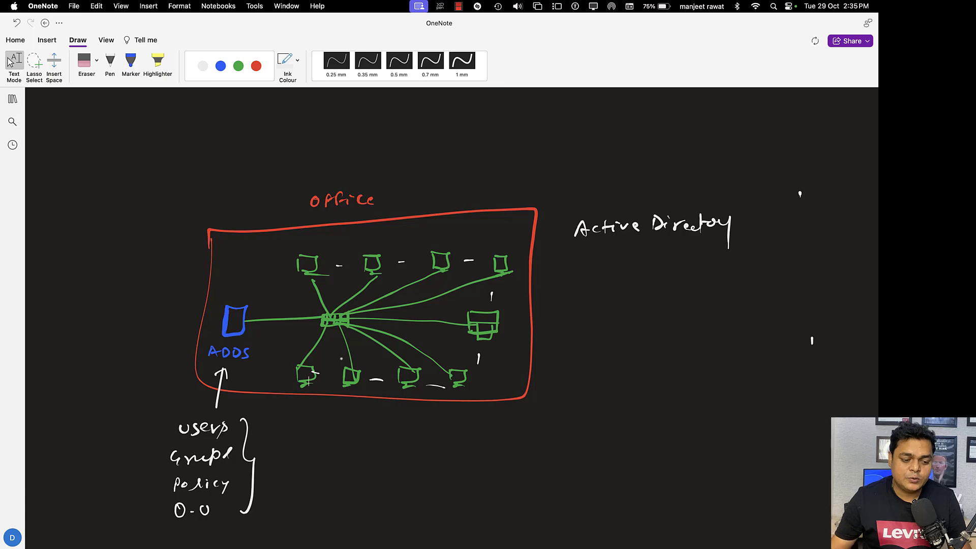
# - Switch to the Windows Server remote session and start promoting the server to a domain controller in a new forest with root domain cloud.com
pyautogui.press('super+Tab')
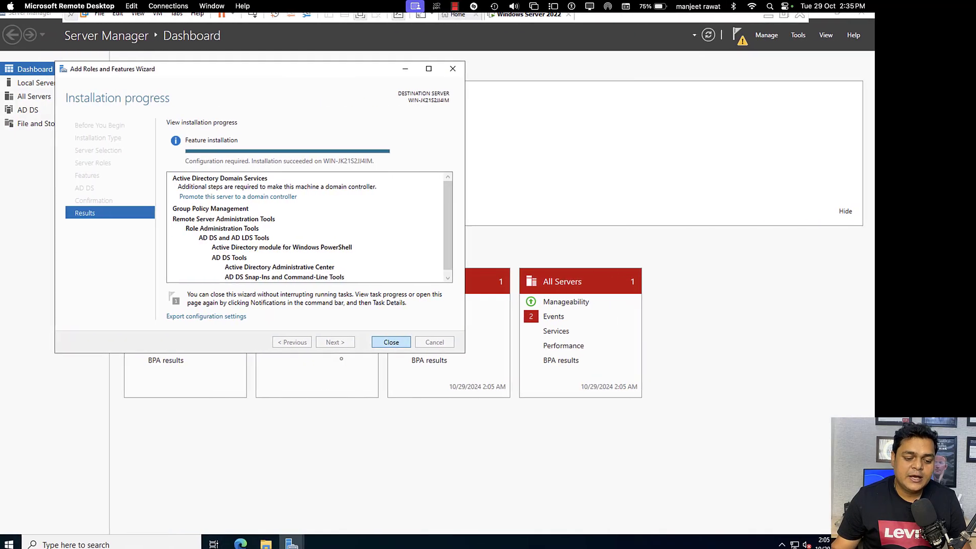
pyautogui.click(236, 197)
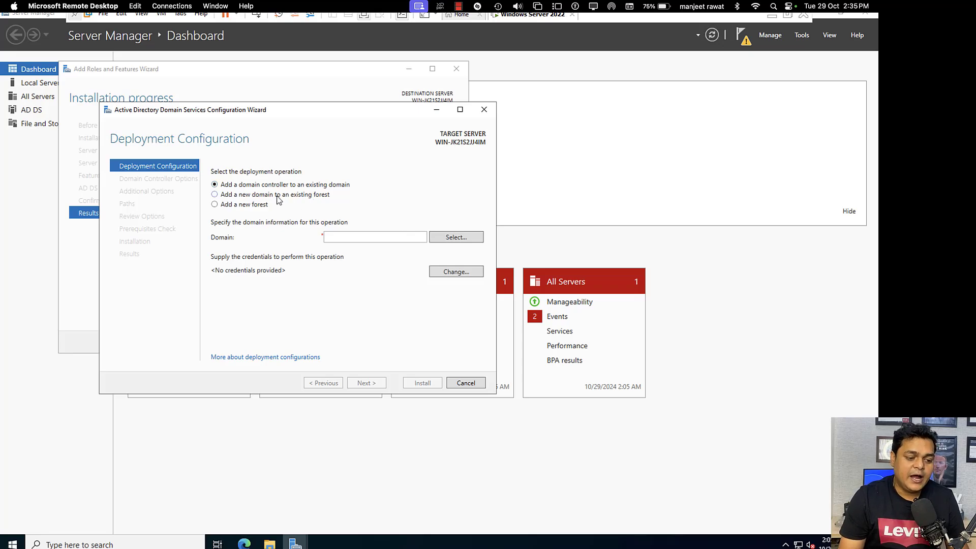
pyautogui.click(235, 206)
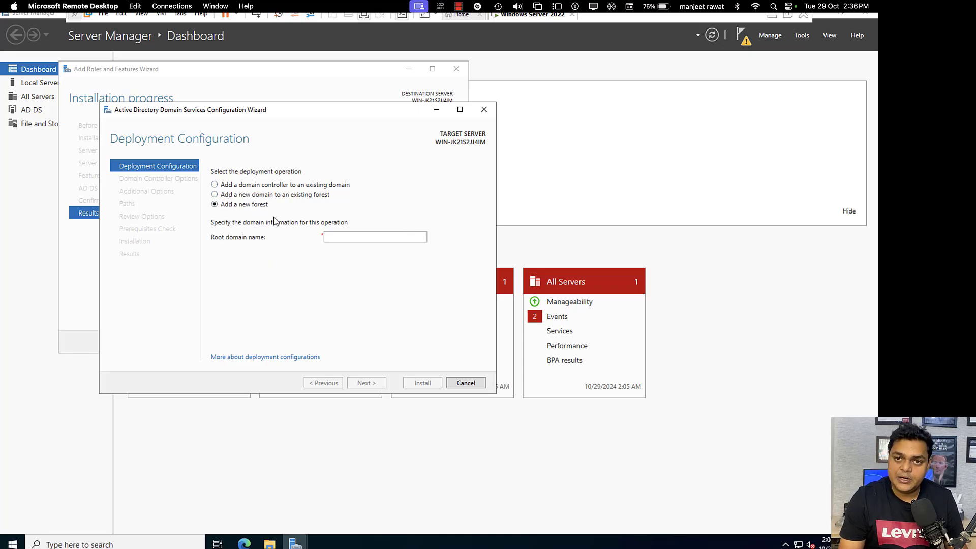
pyautogui.click(331, 236)
pyautogui.write('cloud.com')
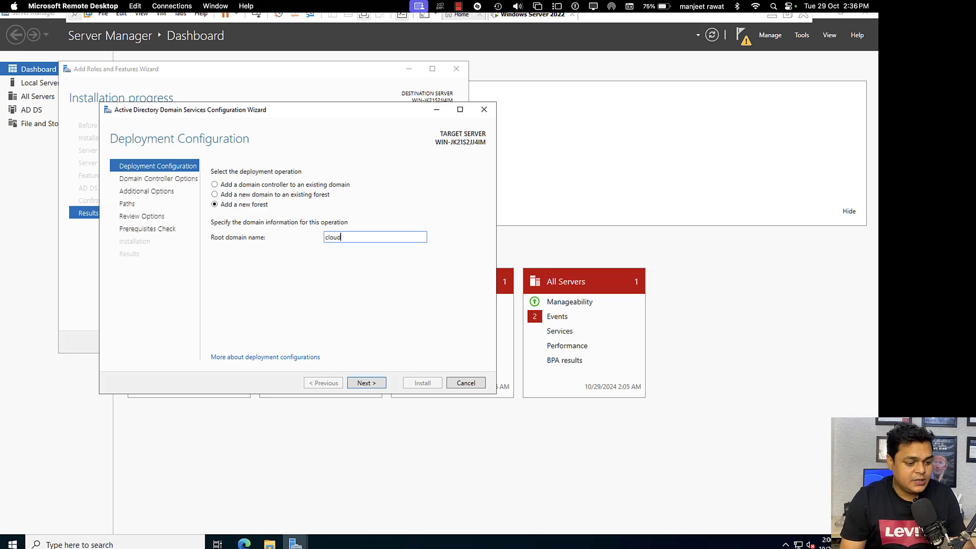
pyautogui.click(373, 385)
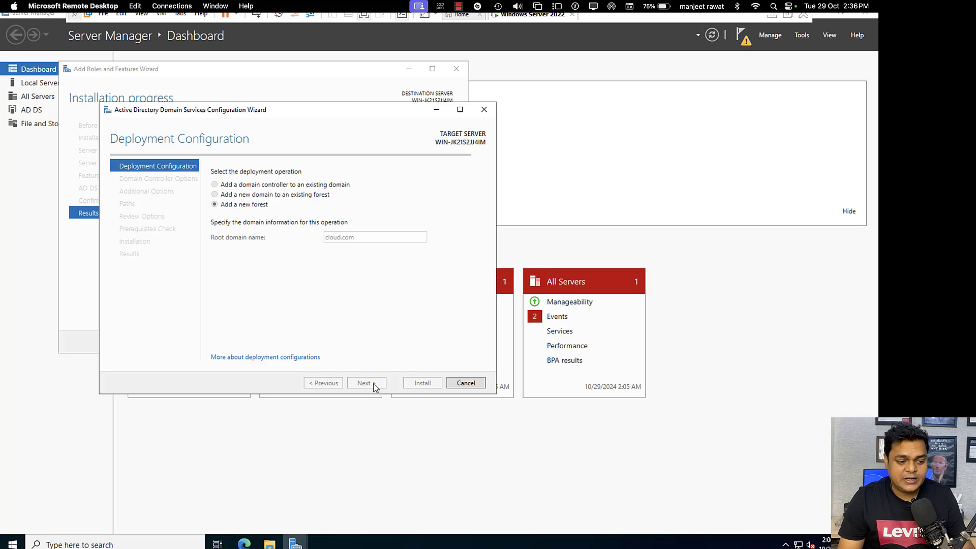
pyautogui.click(374, 383)
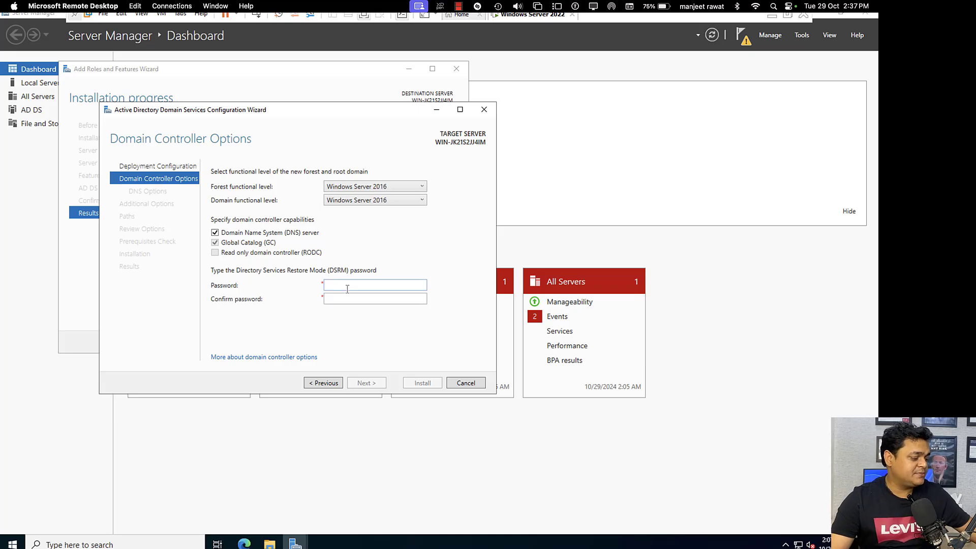
# - Enter and confirm the Directory Services Restore Mode password, and accept the domain controller options
pyautogui.click(347, 287)
pyautogui.write('••••••')
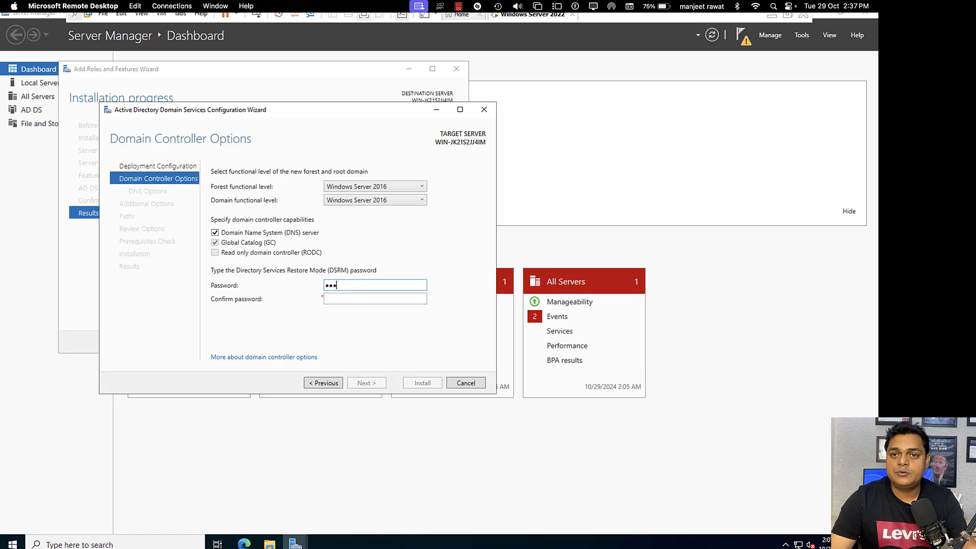
pyautogui.write('••••')
pyautogui.press('Tab')
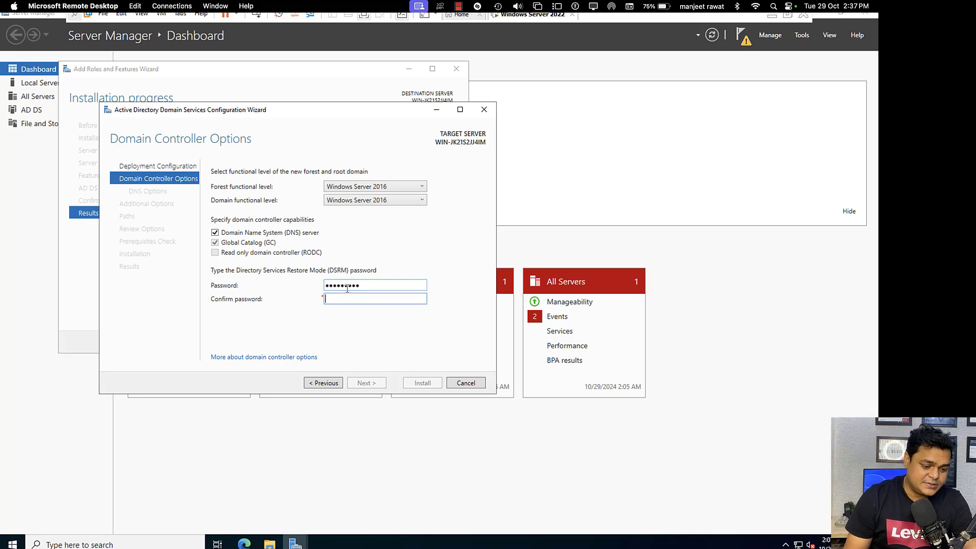
pyautogui.write('••••••••••')
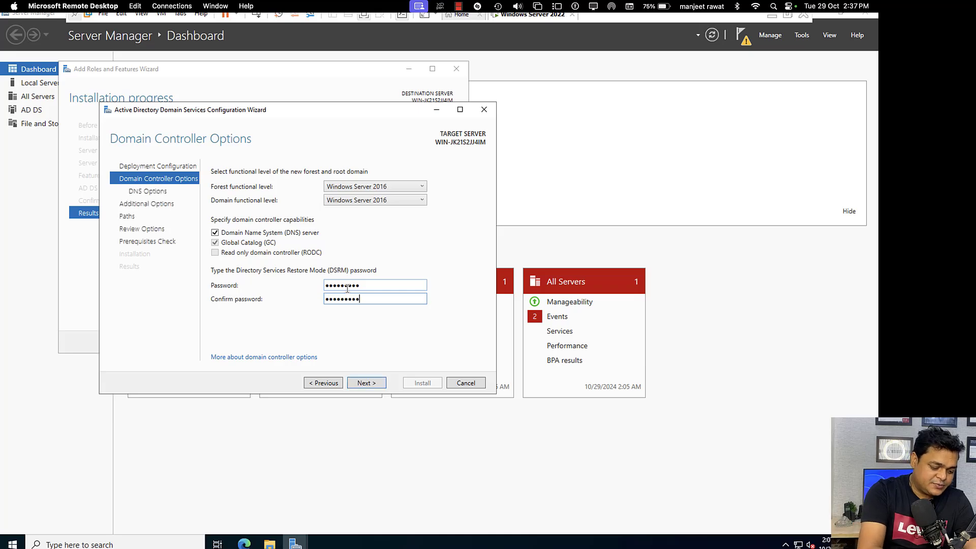
pyautogui.click(365, 384)
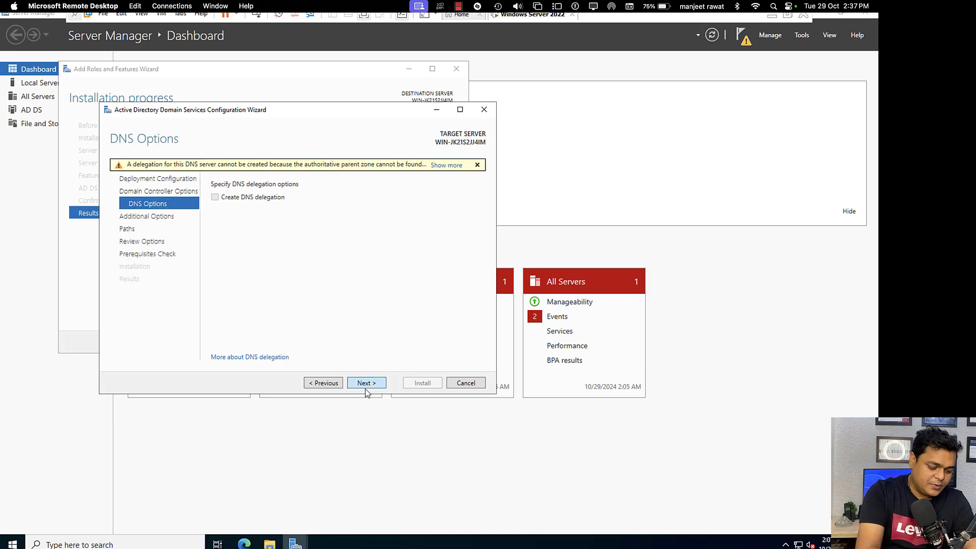
# - Accept the default DNS, NetBIOS name, path and review settings, and start the domain controller installation
pyautogui.click(365, 385)
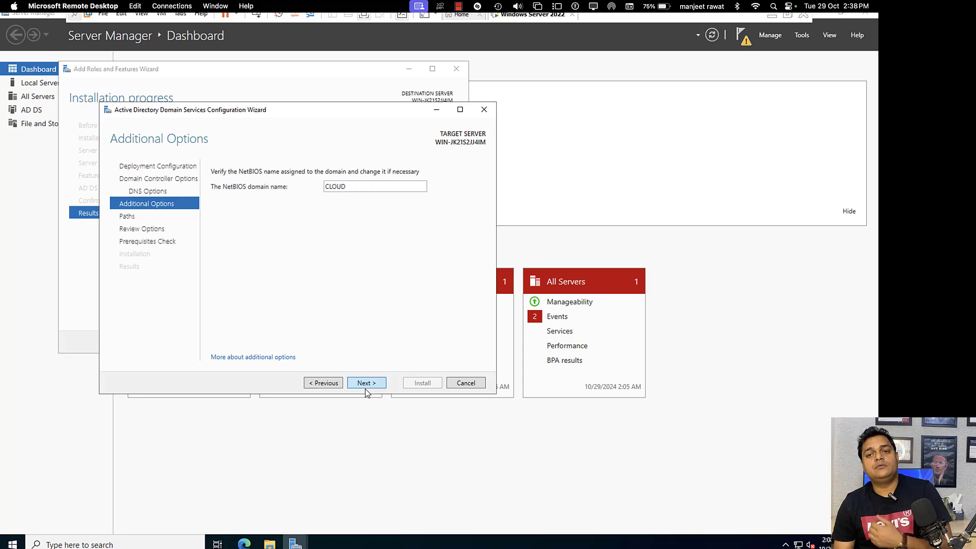
pyautogui.click(366, 385)
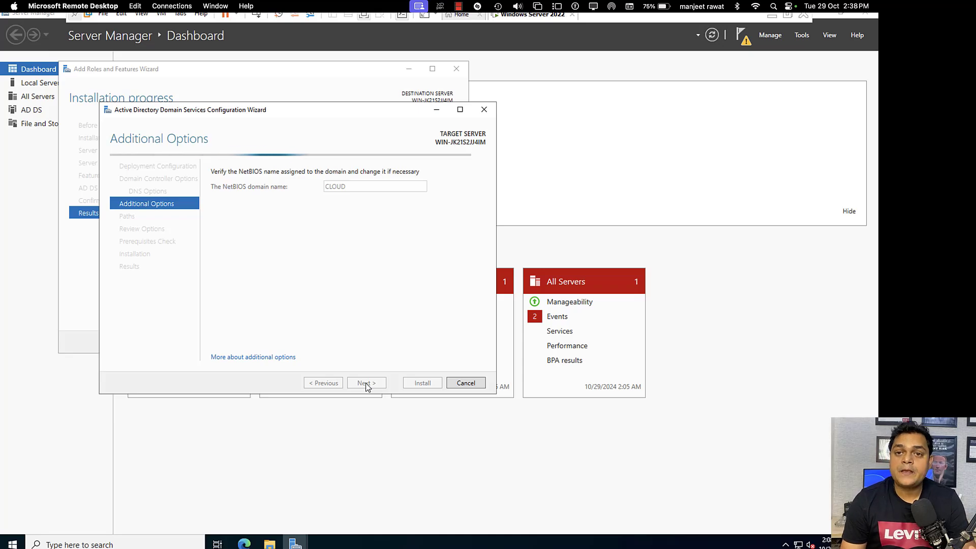
pyautogui.click(367, 383)
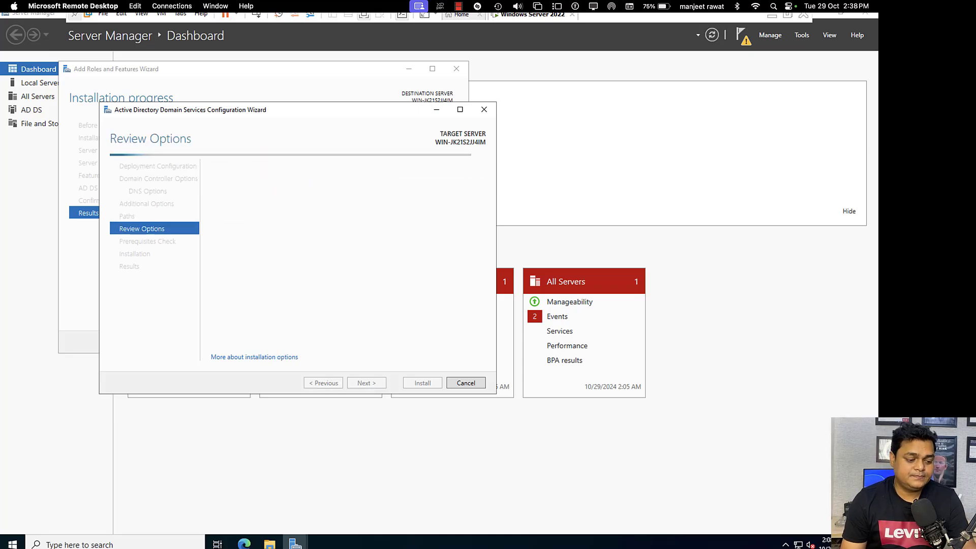
pyautogui.click(366, 383)
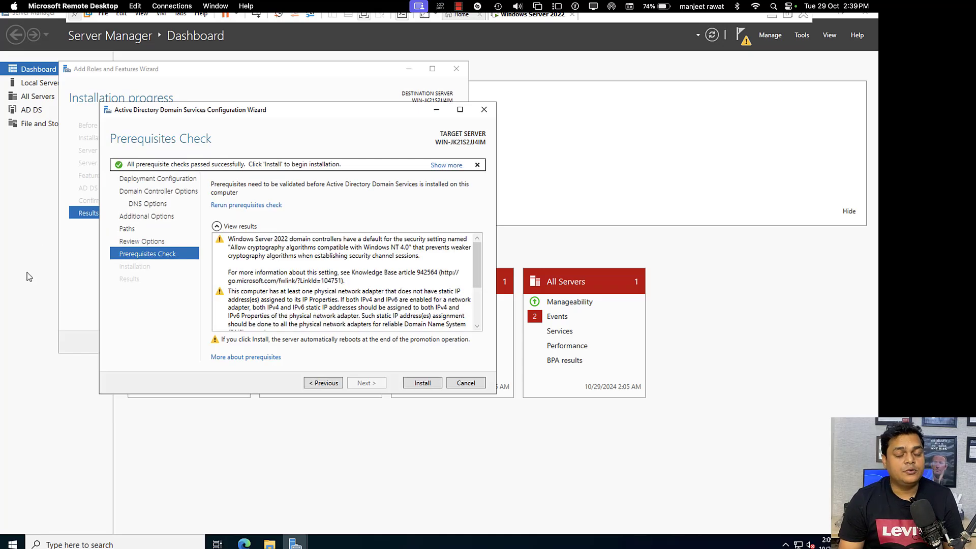
pyautogui.click(433, 385)
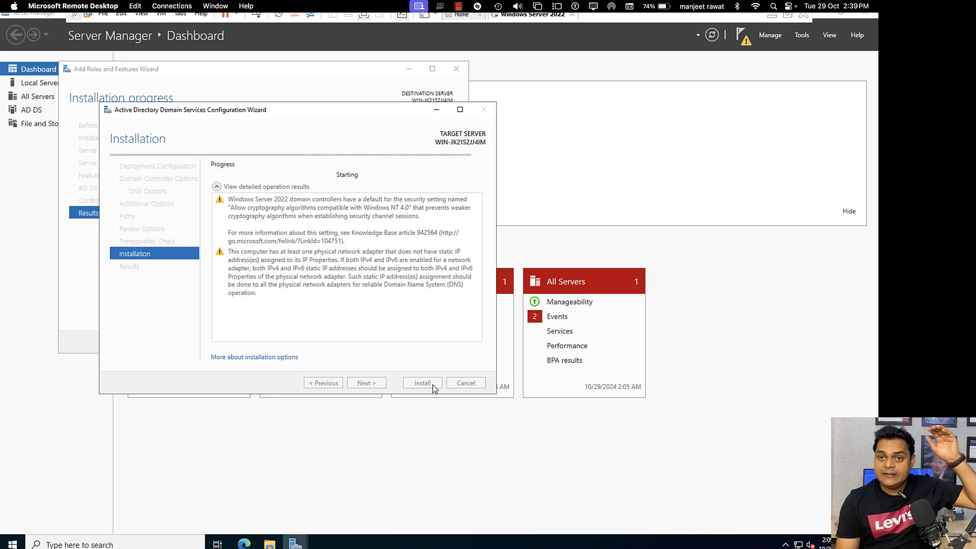
pyautogui.hotkey('ctrl', 'Left')
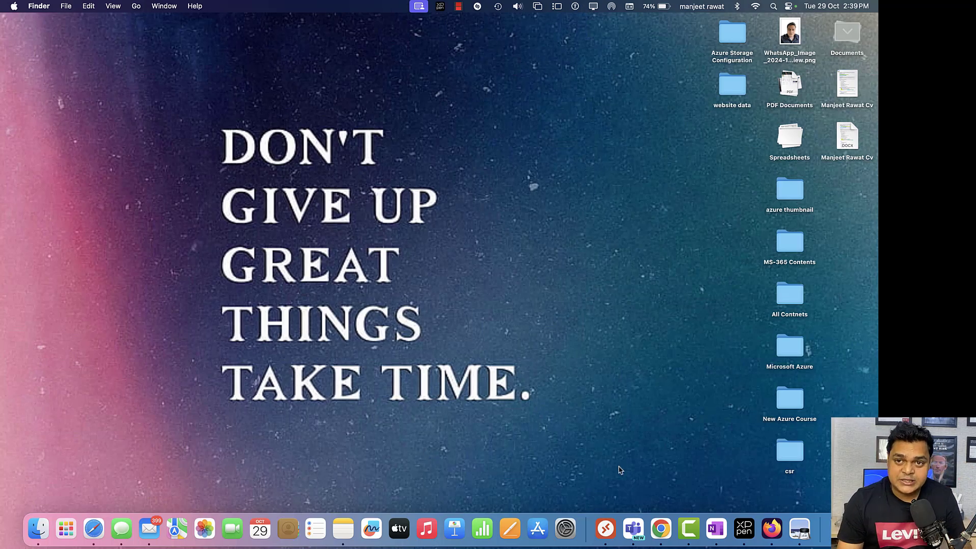
pyautogui.rightClick(690, 532)
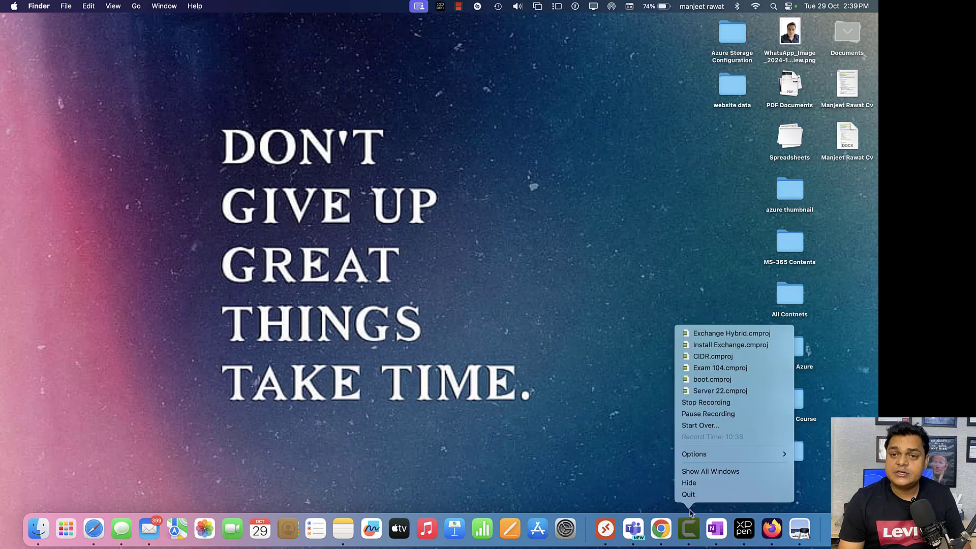